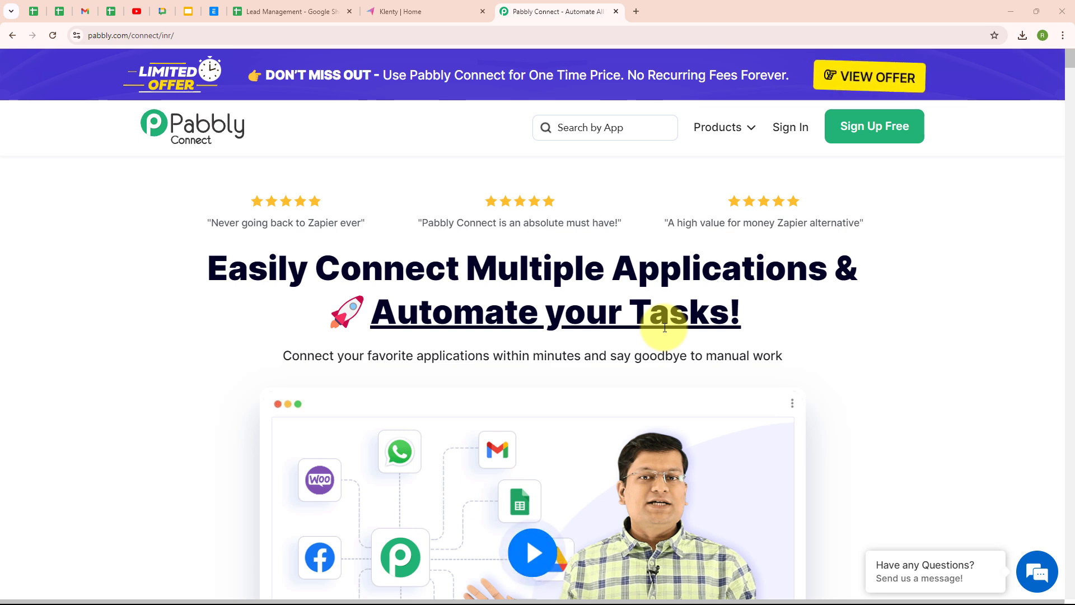
Review the Lead Management leads sheet, then bring up Klenty's 13 prospects in the Default list.
click(267, 7)
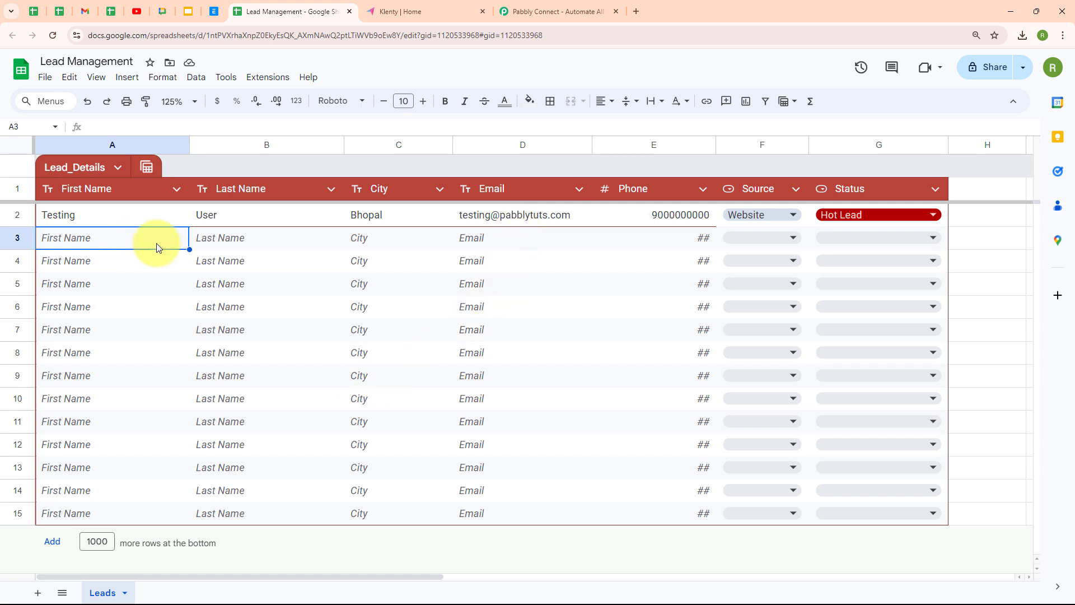
click(419, 12)
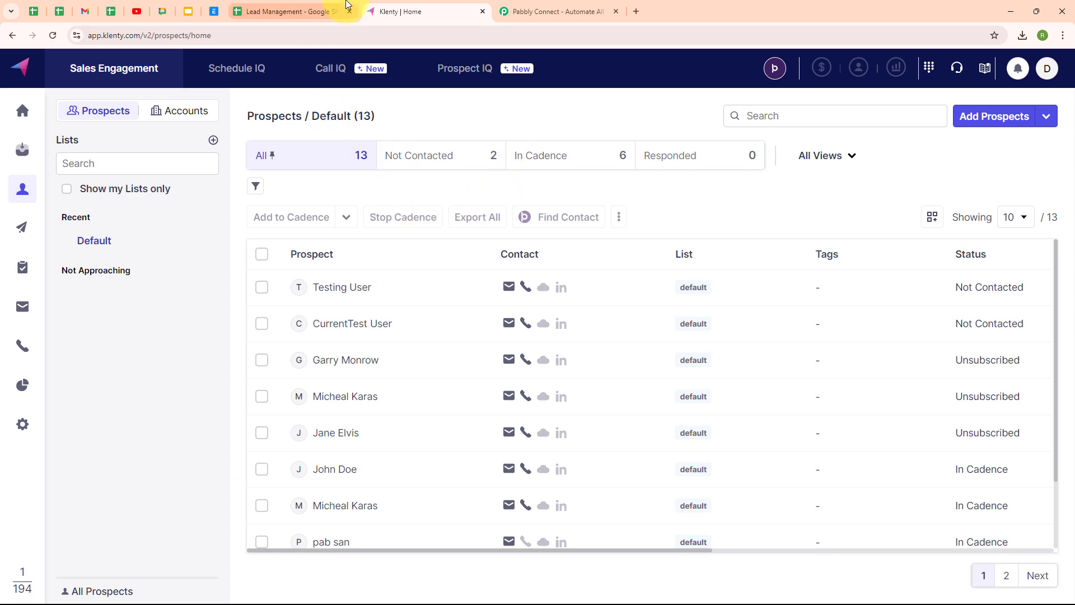
Compare the sheet's leads with Klenty's existing prospects, then move to the Pabbly Connect site.
click(308, 4)
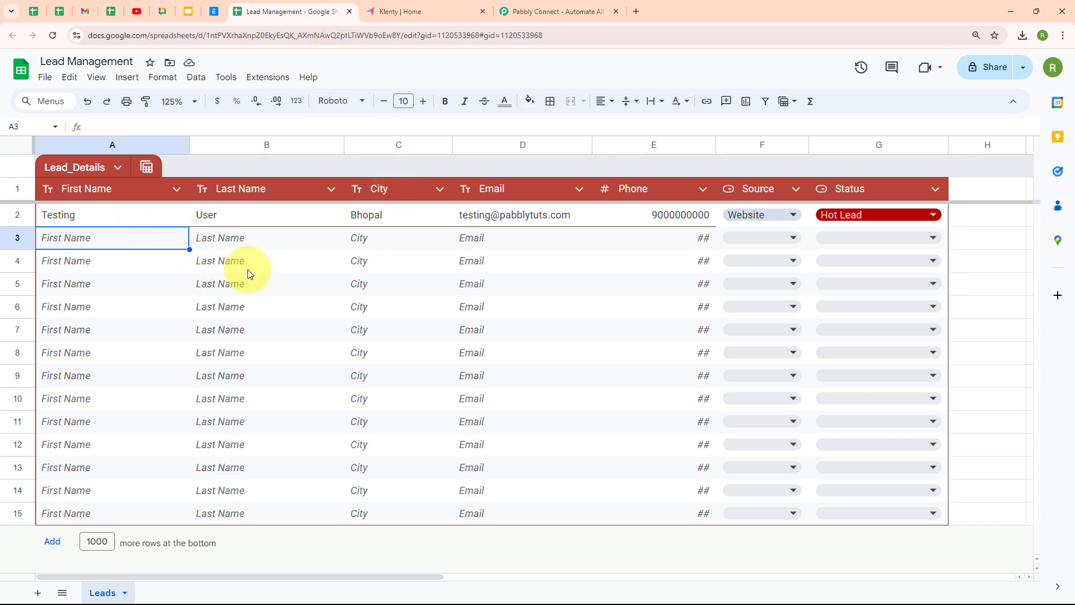
click(455, 5)
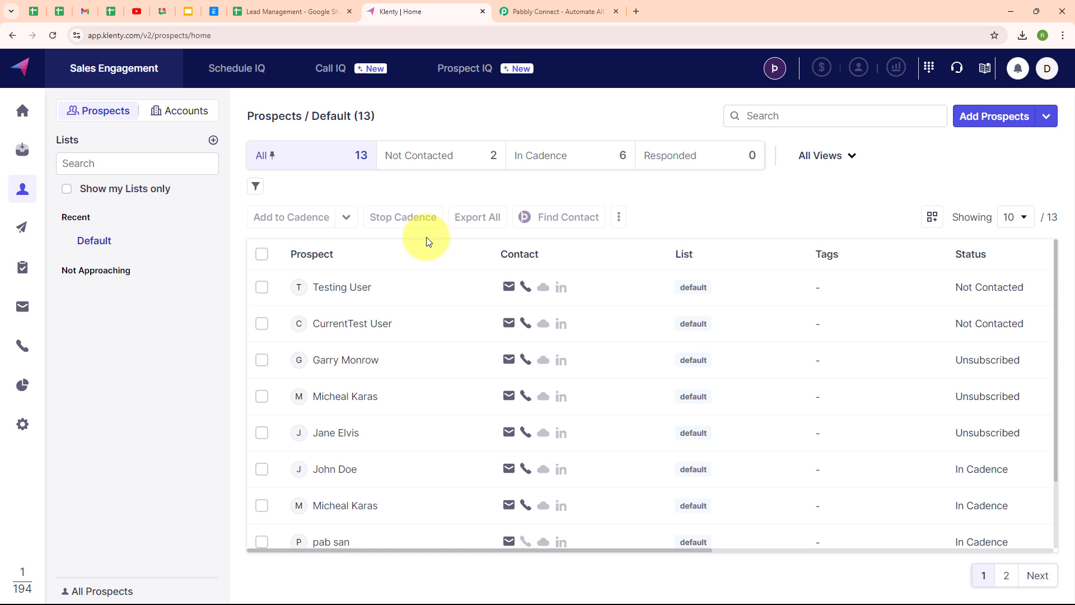
click(538, 11)
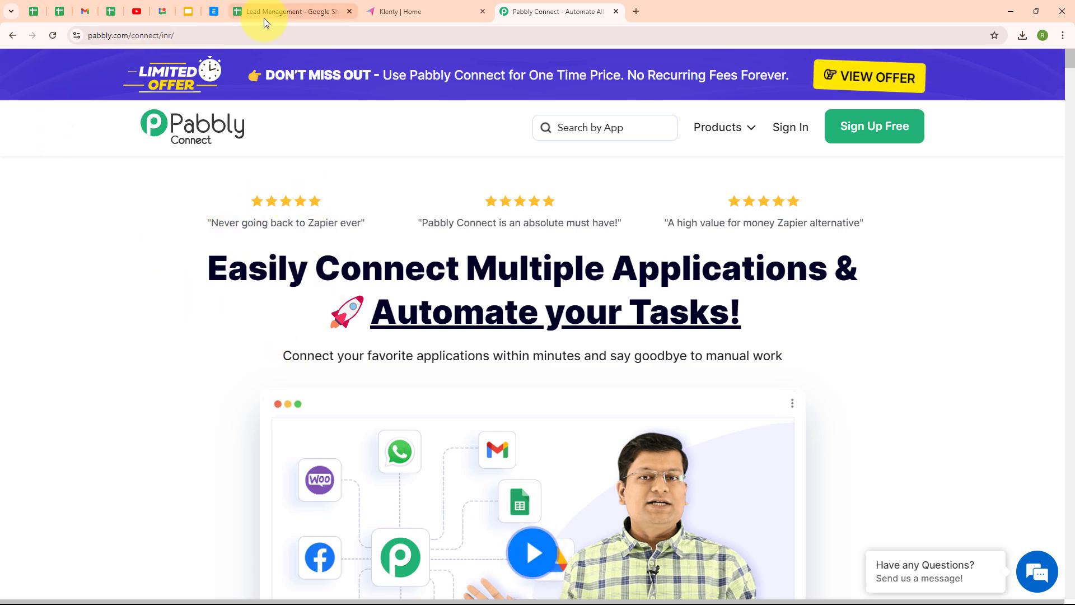
Sign in to Pabbly and launch Pabbly Connect from the All Pabbly Apps page.
click(266, 34)
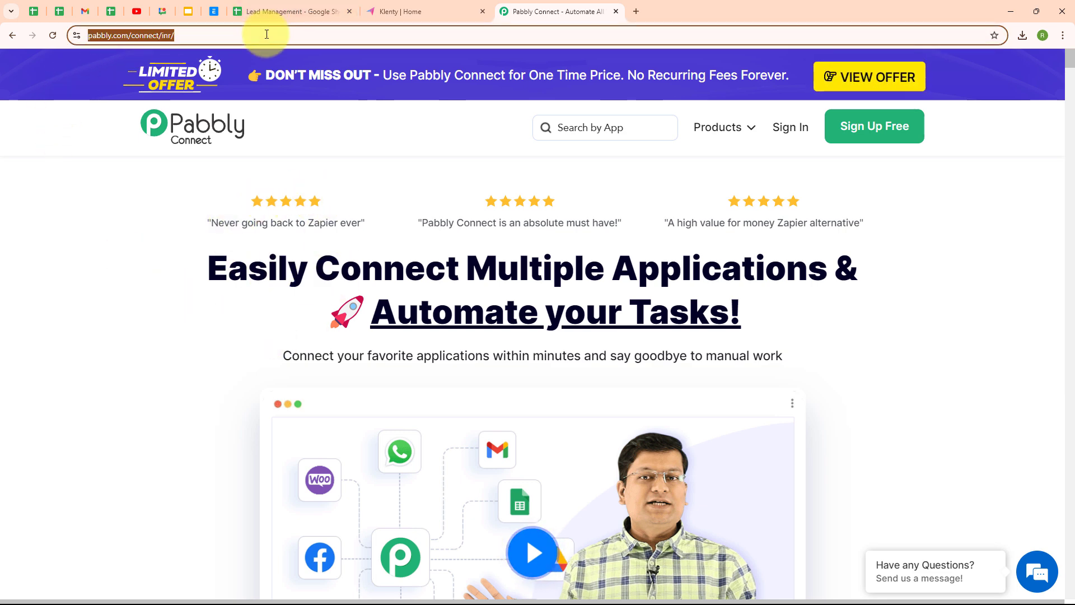
click(228, 193)
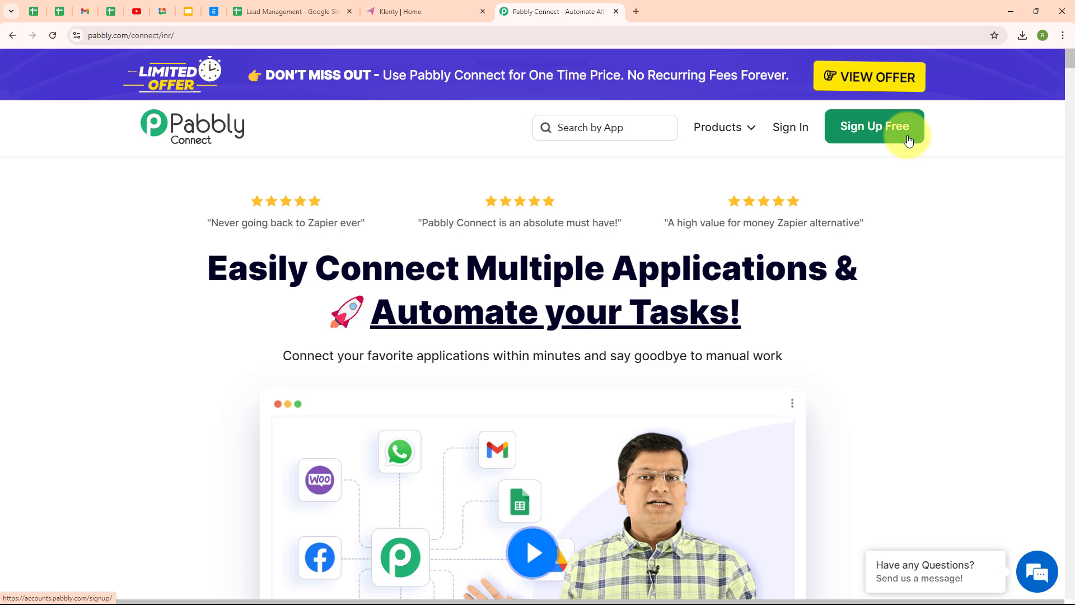
click(795, 137)
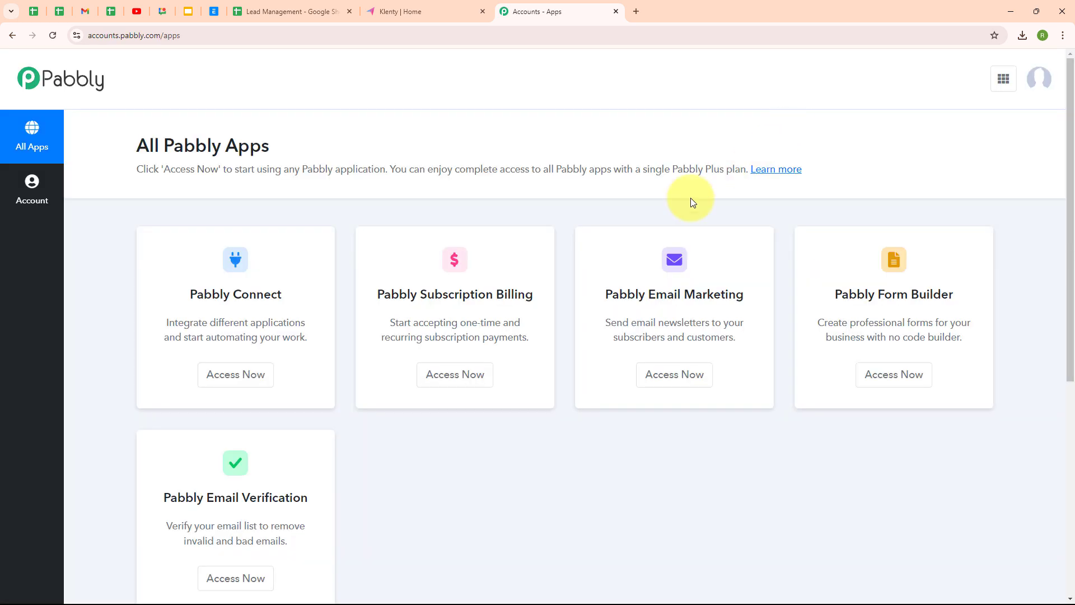
drag(138, 149, 385, 125)
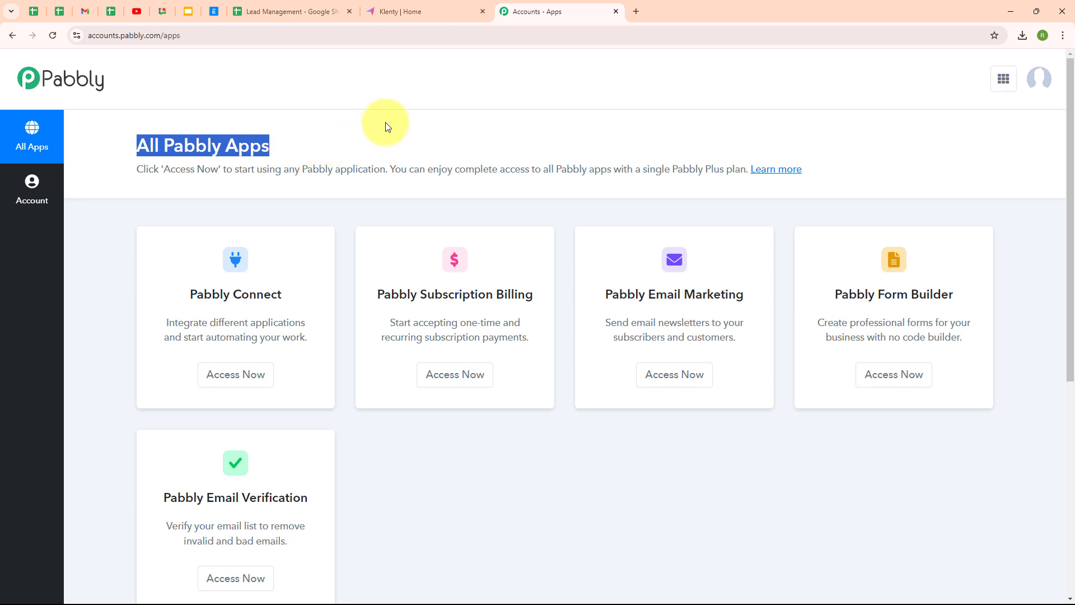
click(396, 139)
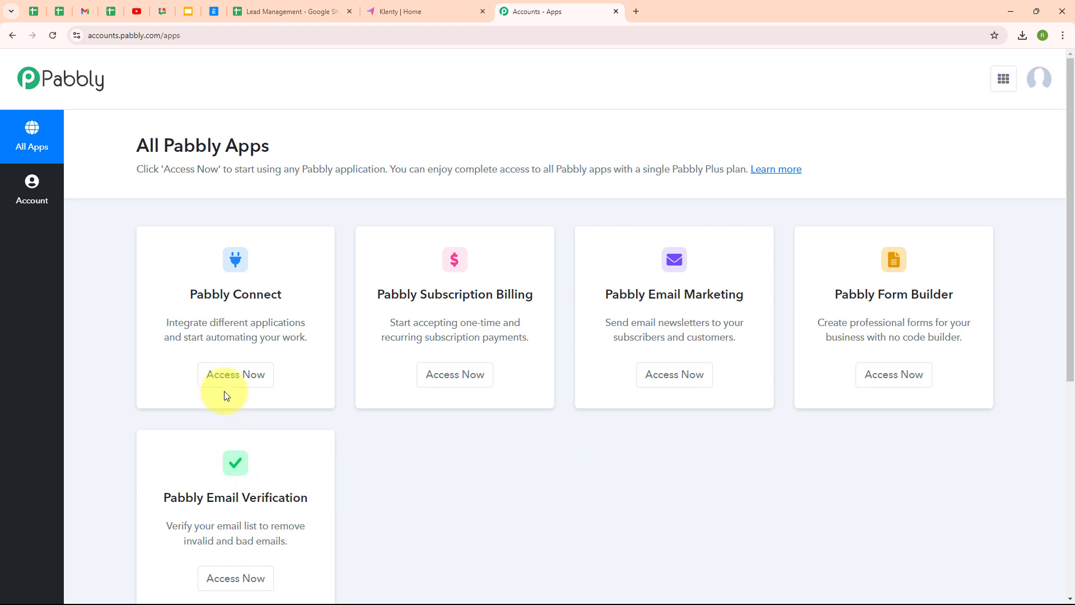
click(233, 375)
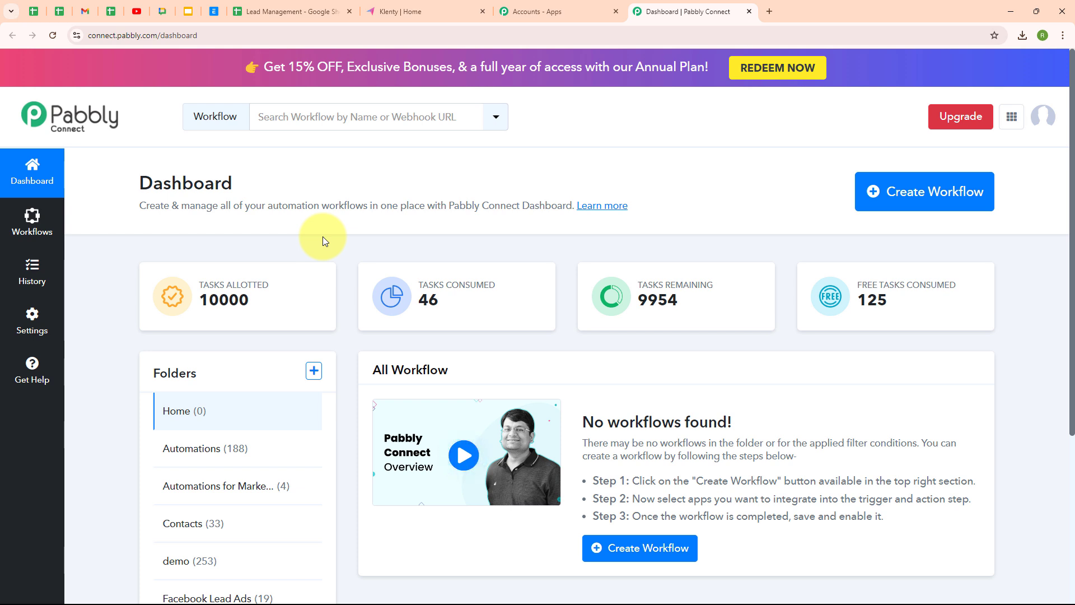
Start a new workflow, paste its name and place it in the Automations folder.
click(937, 206)
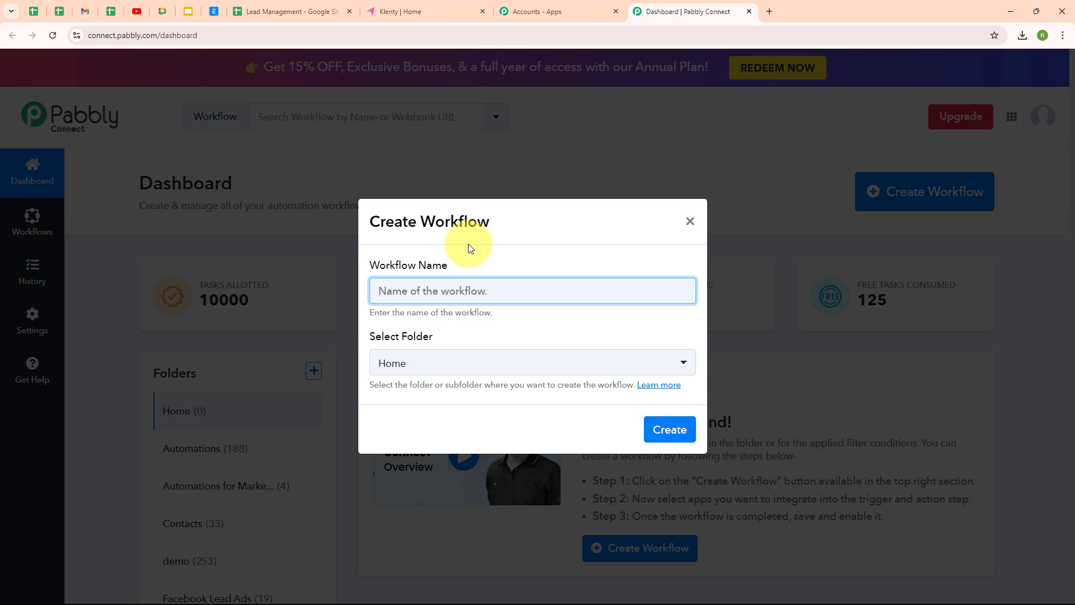
text(Create Klenty Prospects from New Google Sheets Tables Row)
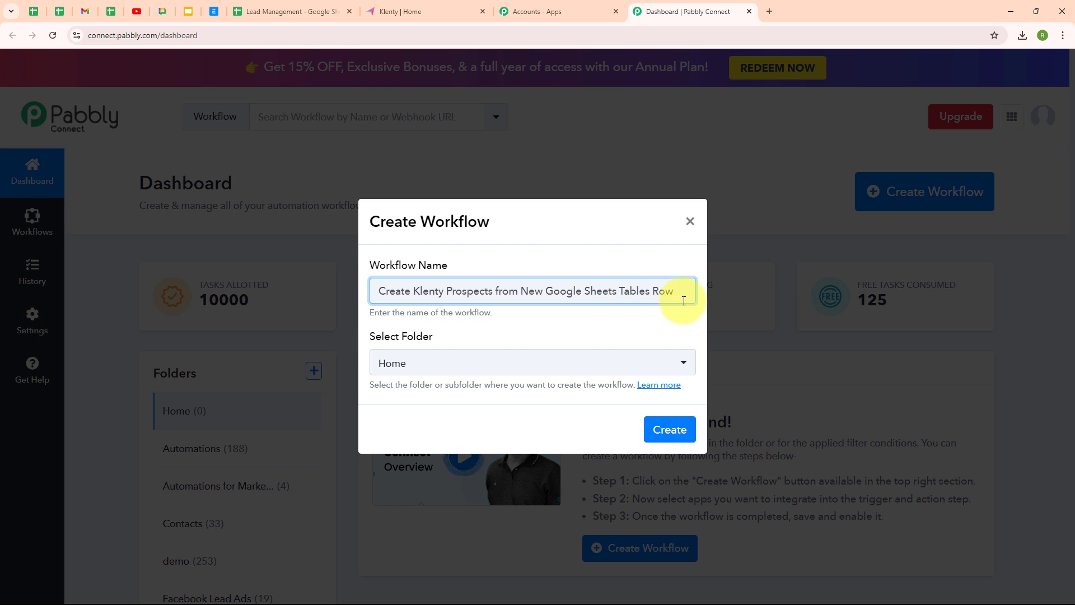
click(684, 367)
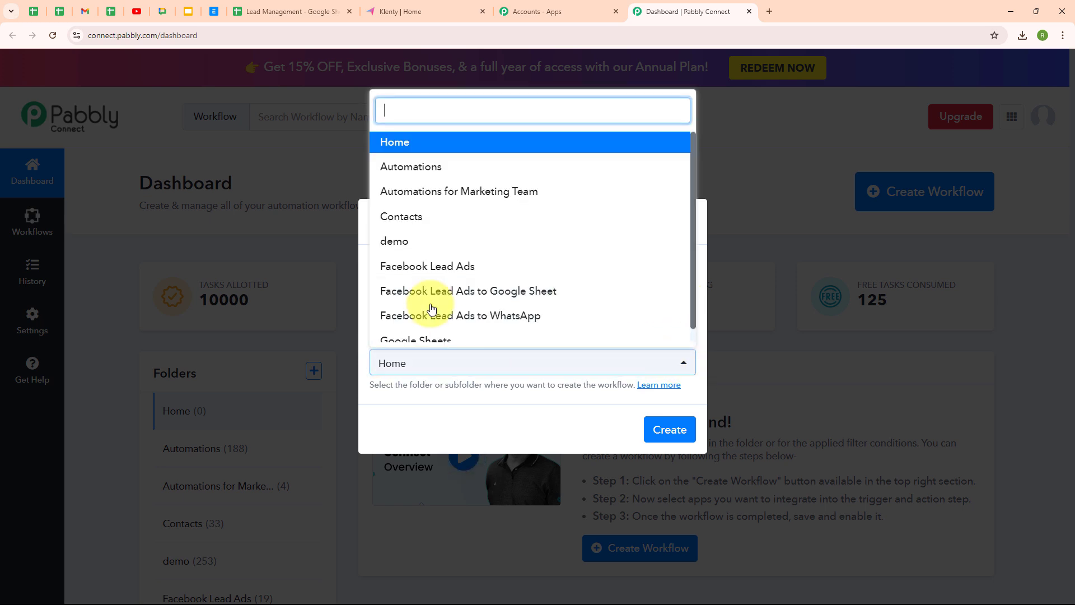
click(427, 170)
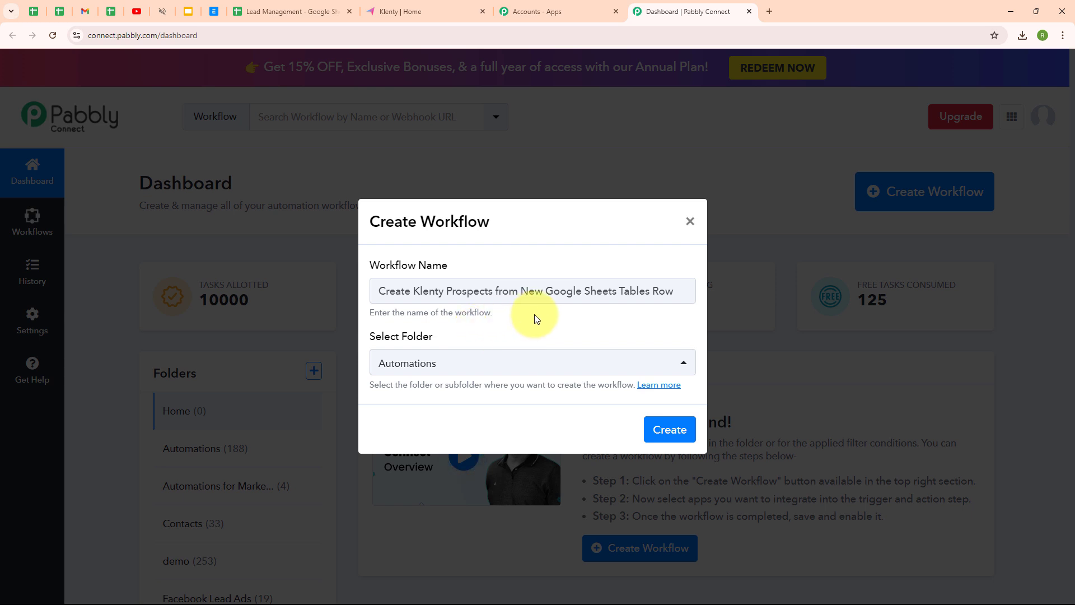
Skim the folders help article, then create the workflow.
click(659, 385)
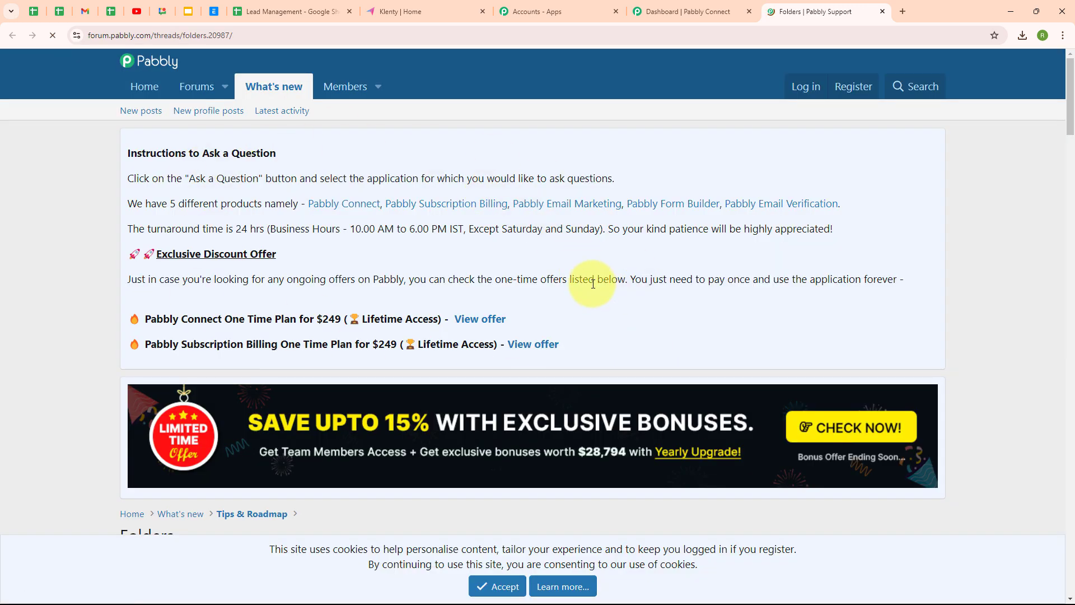
scroll(645, 319, down, 5)
scroll(645, 322, down, 4)
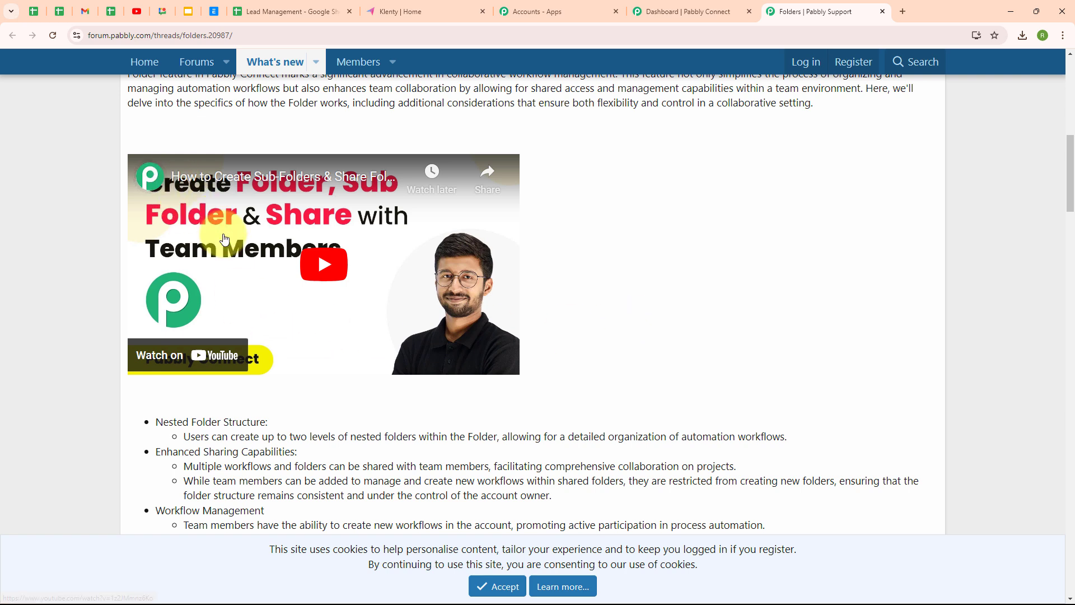
click(882, 11)
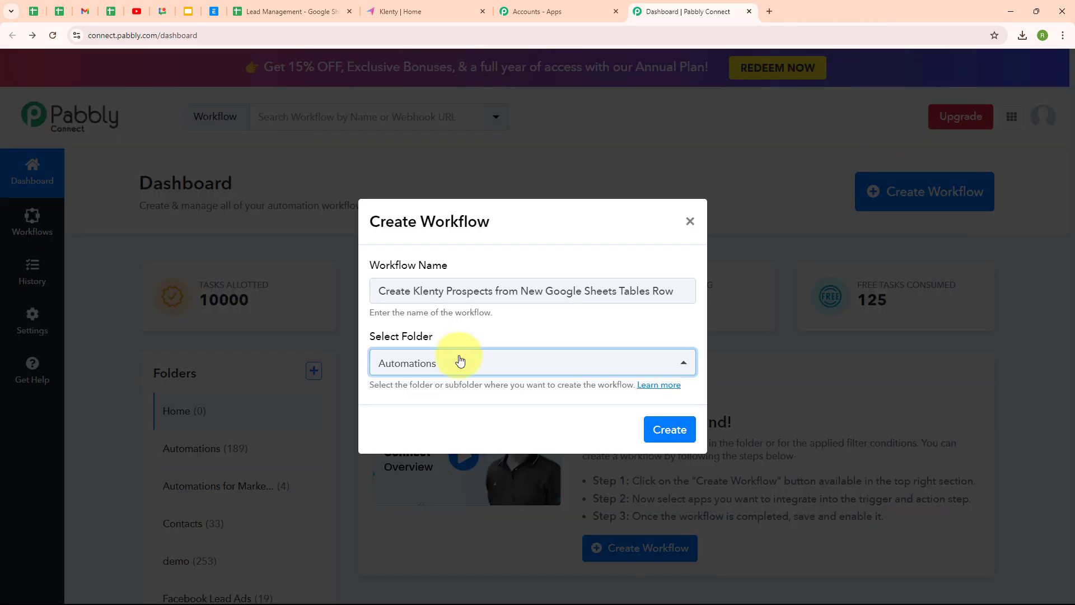
click(678, 434)
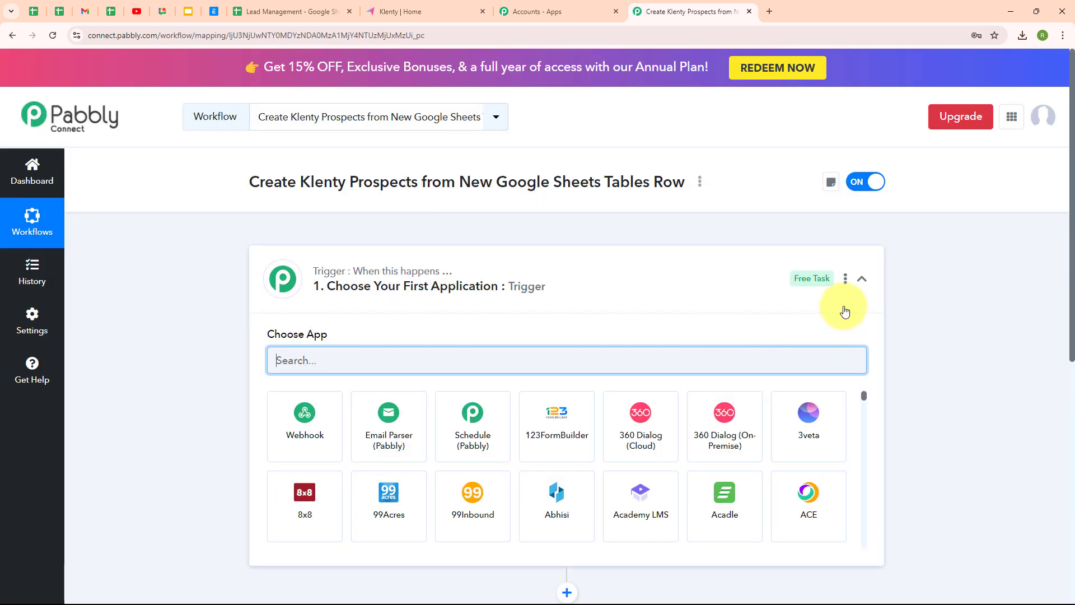
Search 'goo' in the trigger's app chooser and pick Google Sheets.
click(861, 285)
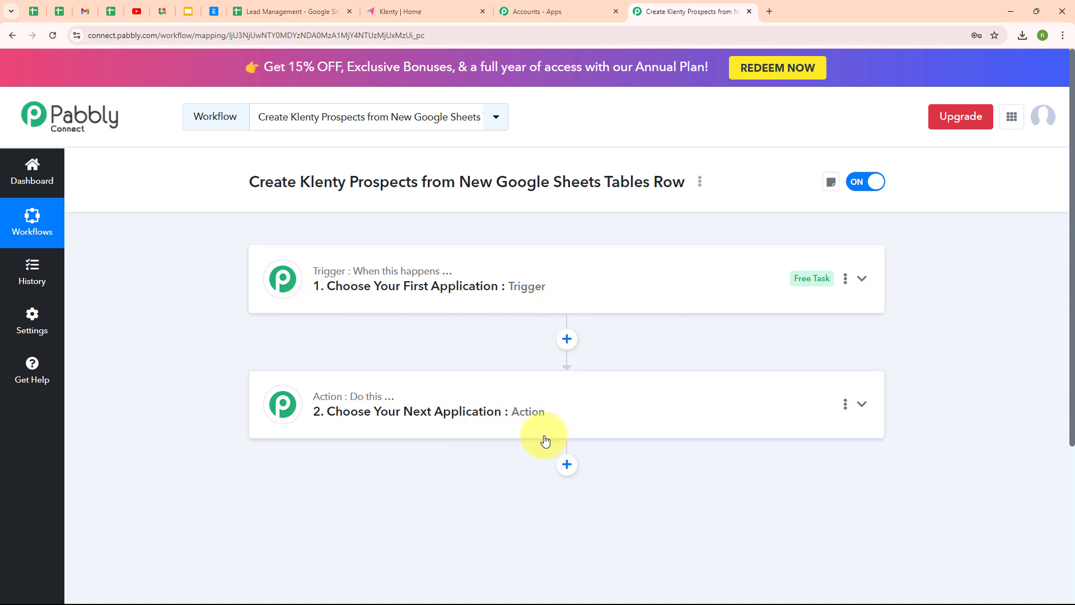
click(723, 288)
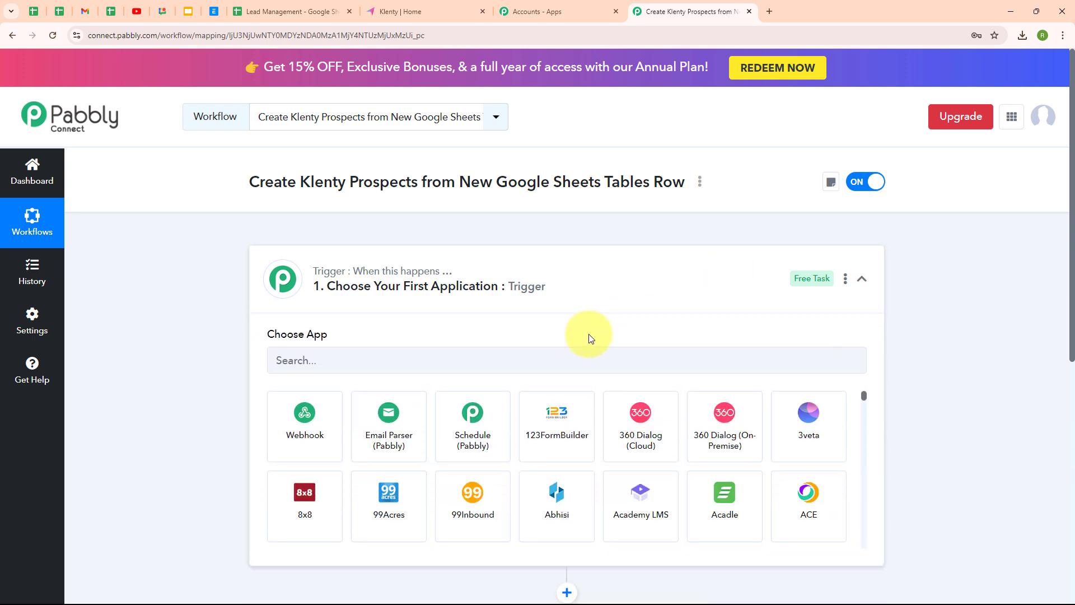
click(338, 365)
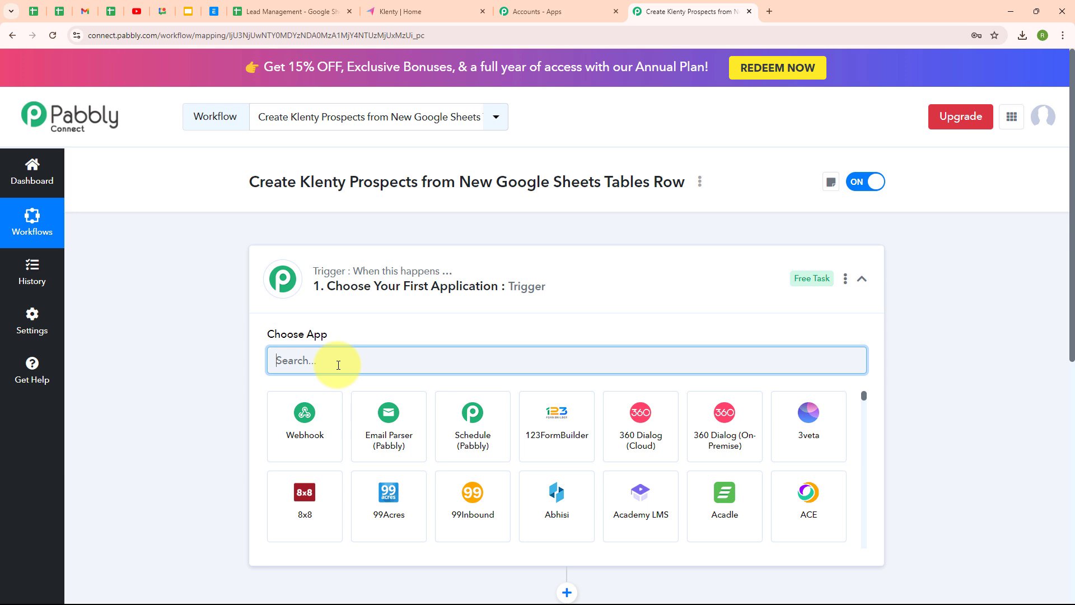
text(goo)
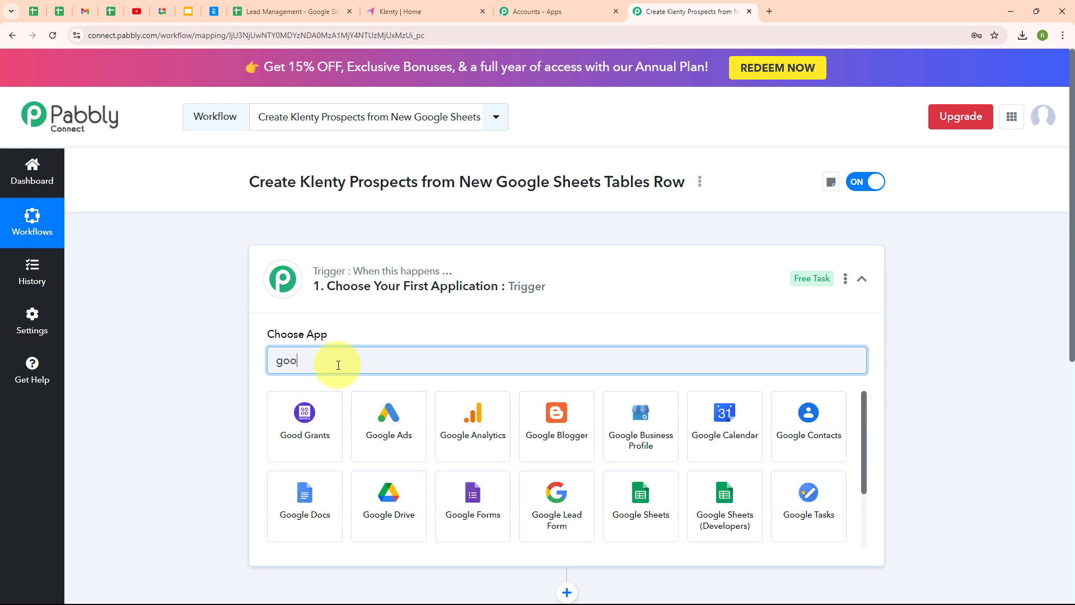
click(662, 507)
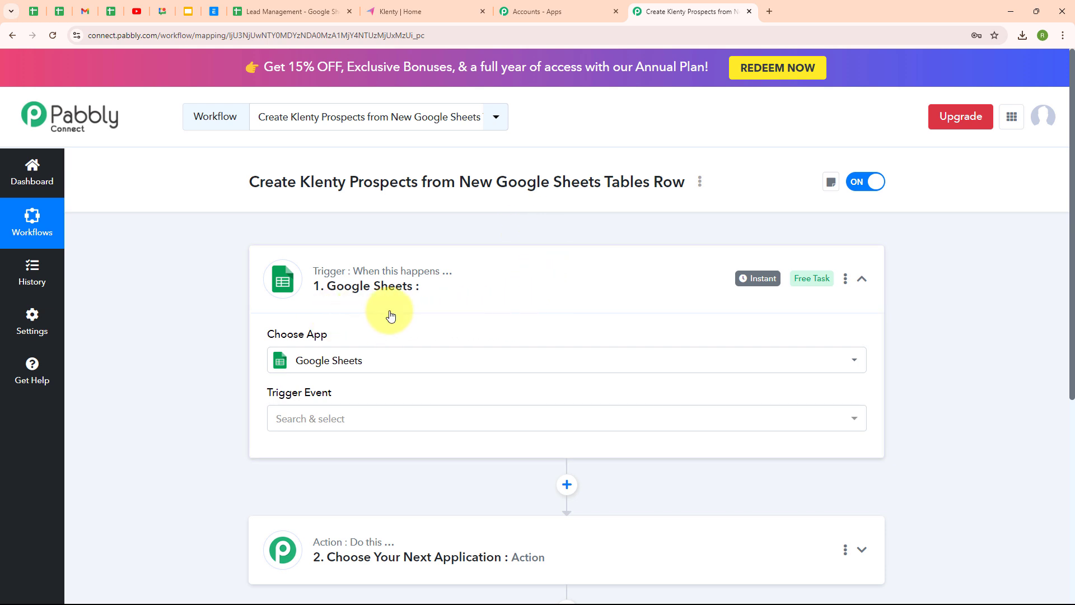
Set the Google Sheets trigger event to new or updated spreadsheet rows.
click(381, 427)
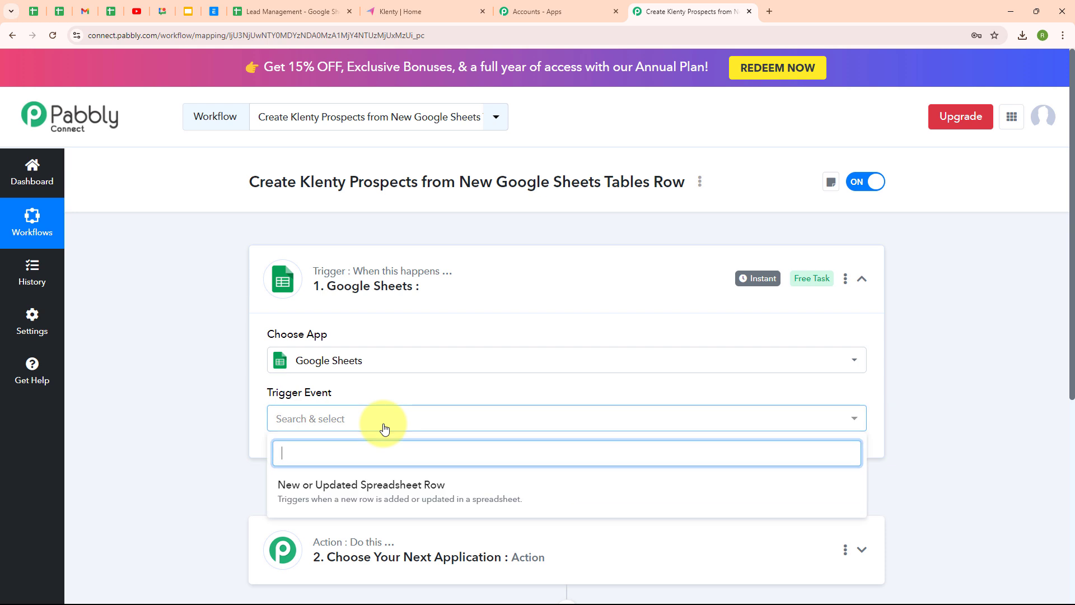
click(370, 499)
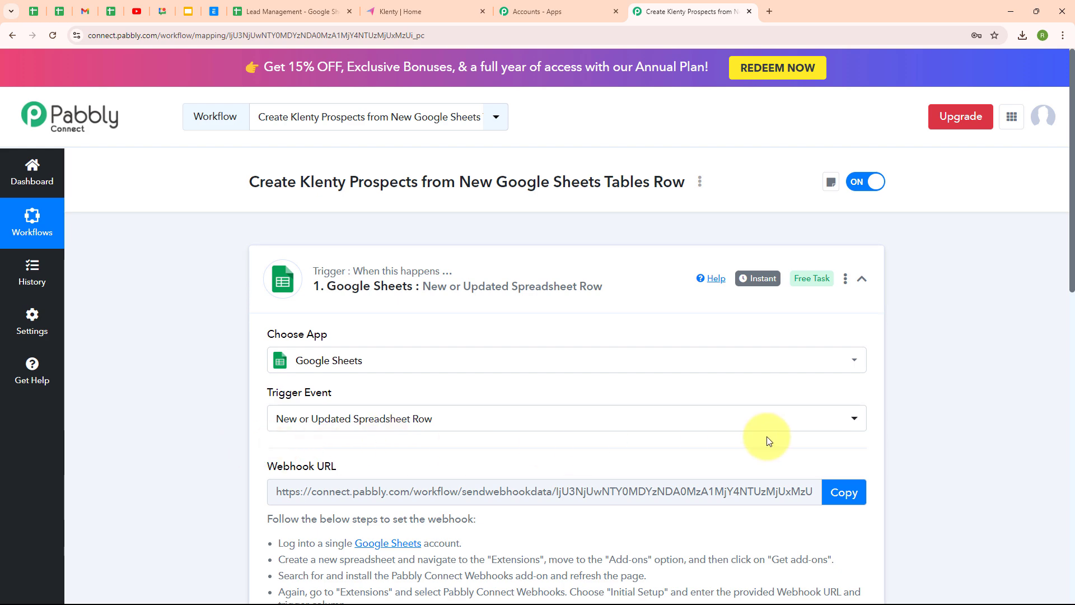
scroll(767, 437, down, 3)
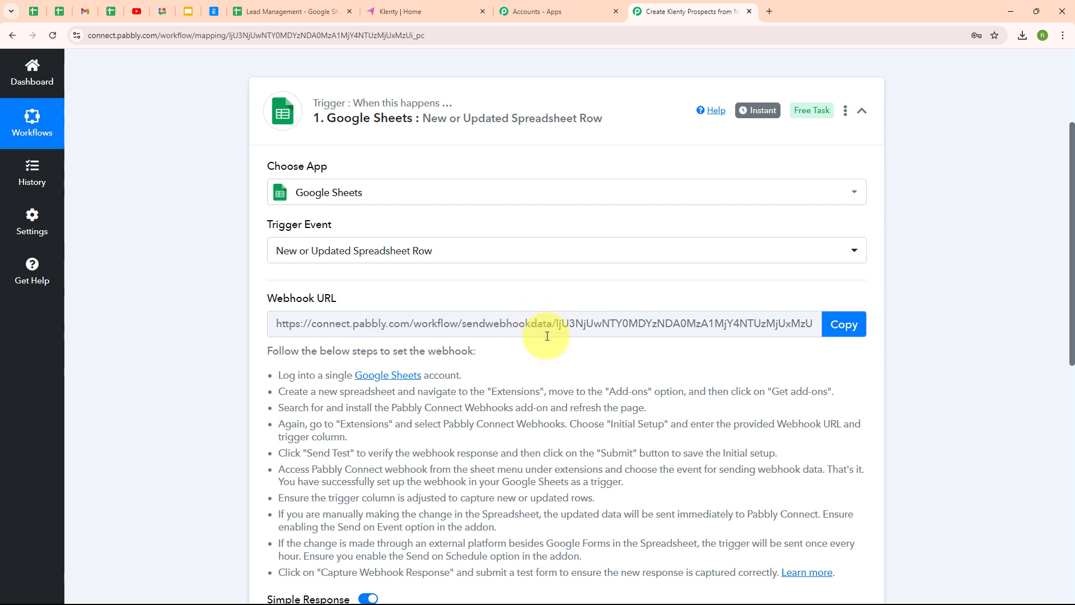
scroll(560, 356, down, 1)
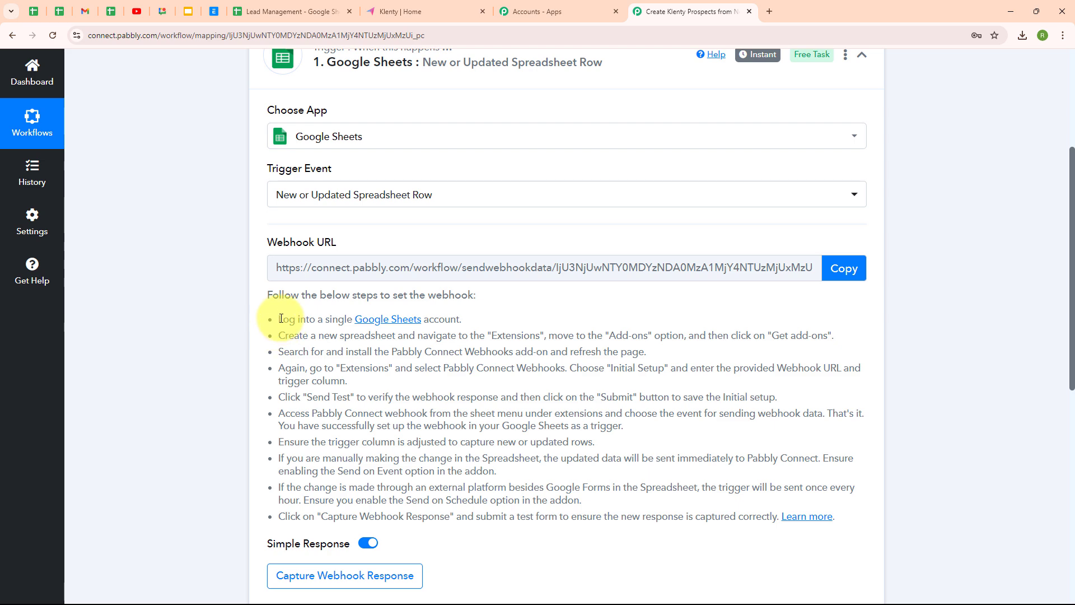
Copy the trigger's webhook URL and go back to the Lead Management spreadsheet.
drag(276, 319, 660, 551)
click(661, 552)
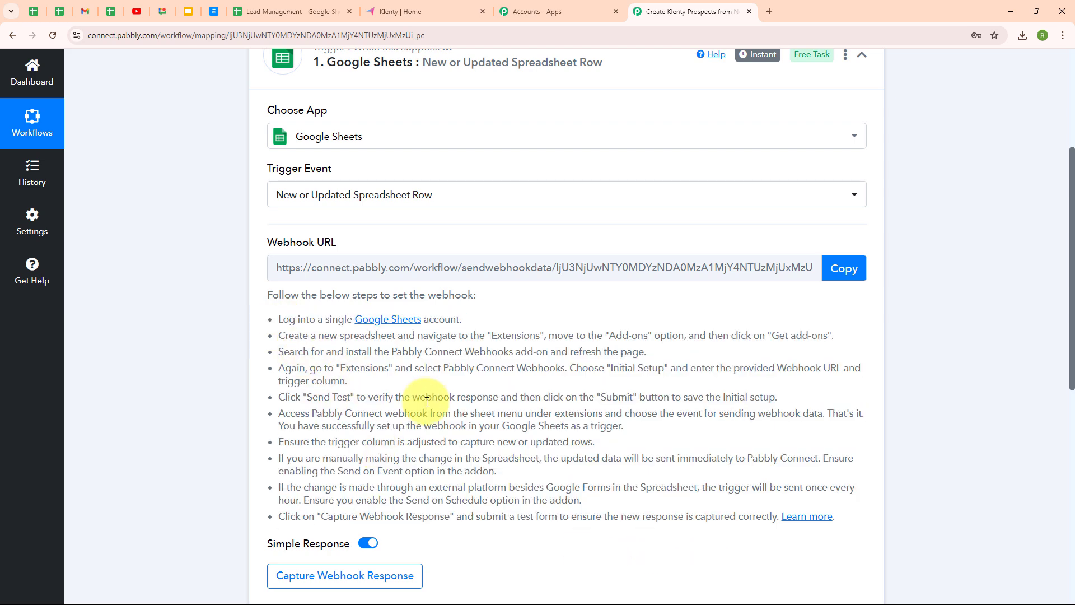
click(849, 272)
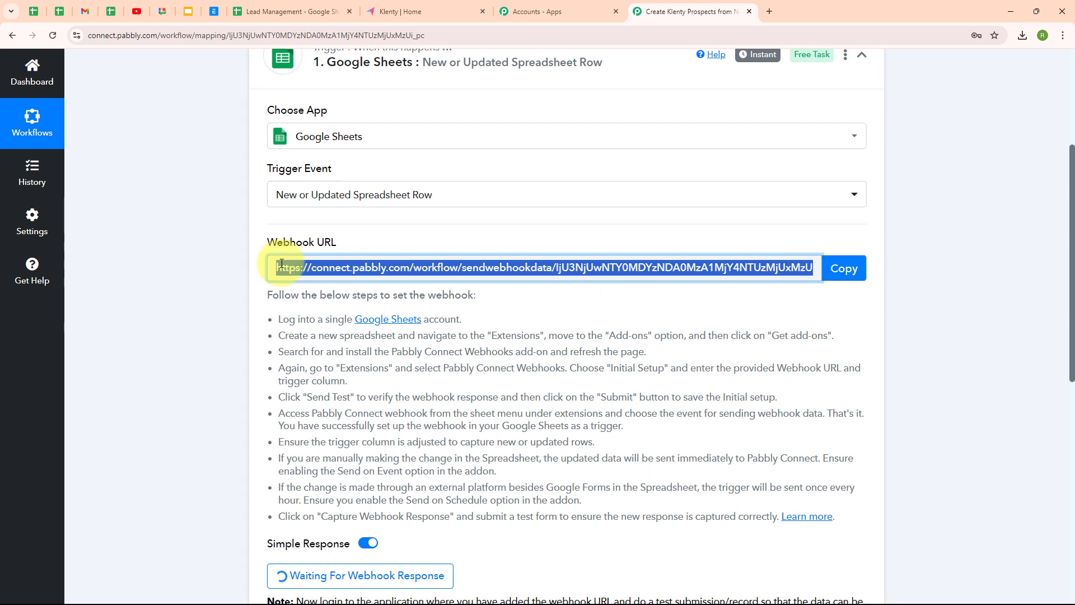
click(318, 7)
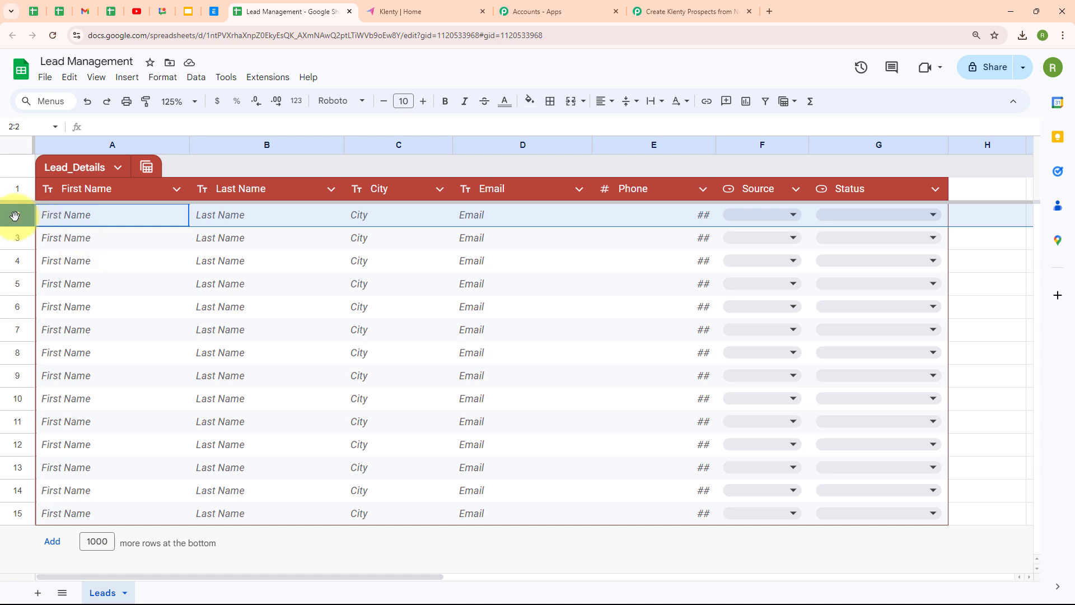
Search the add-on marketplace for Pabbly Connect Webhooks and confirm it is installed.
click(279, 78)
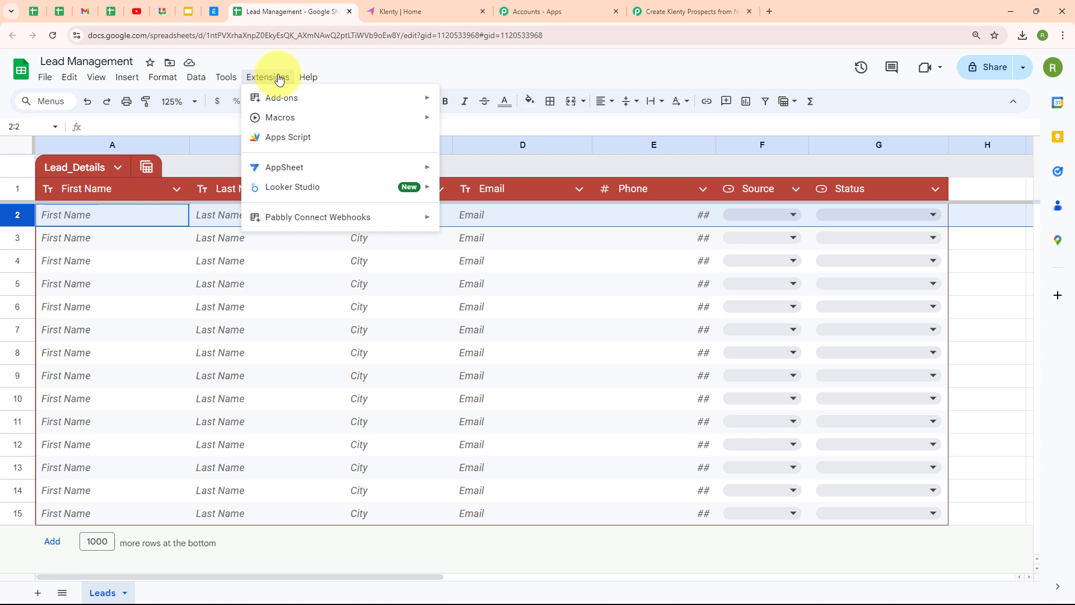
mouse_move(283, 102)
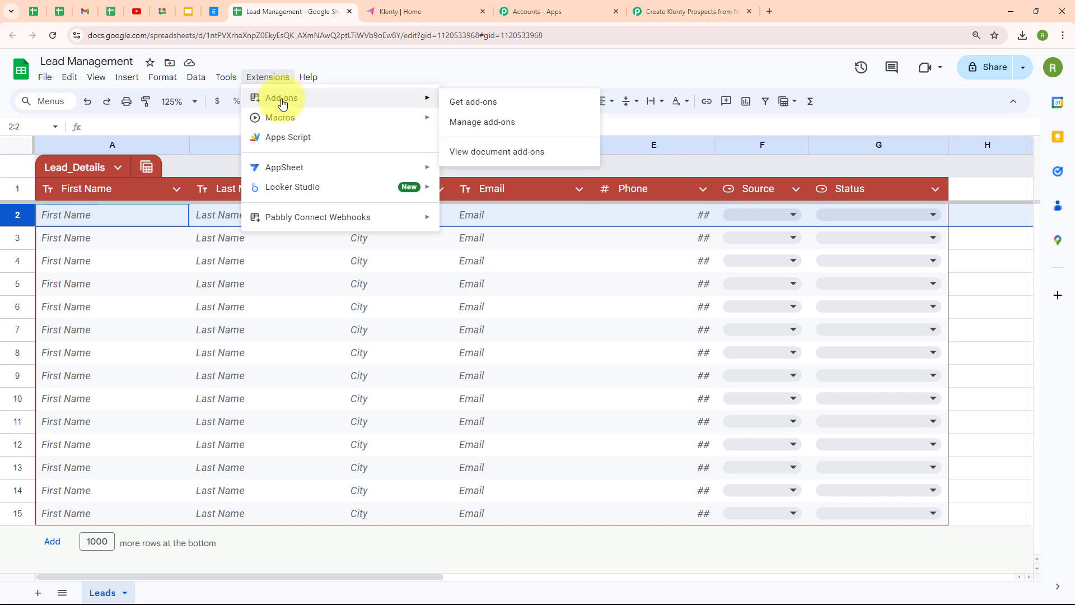
click(496, 110)
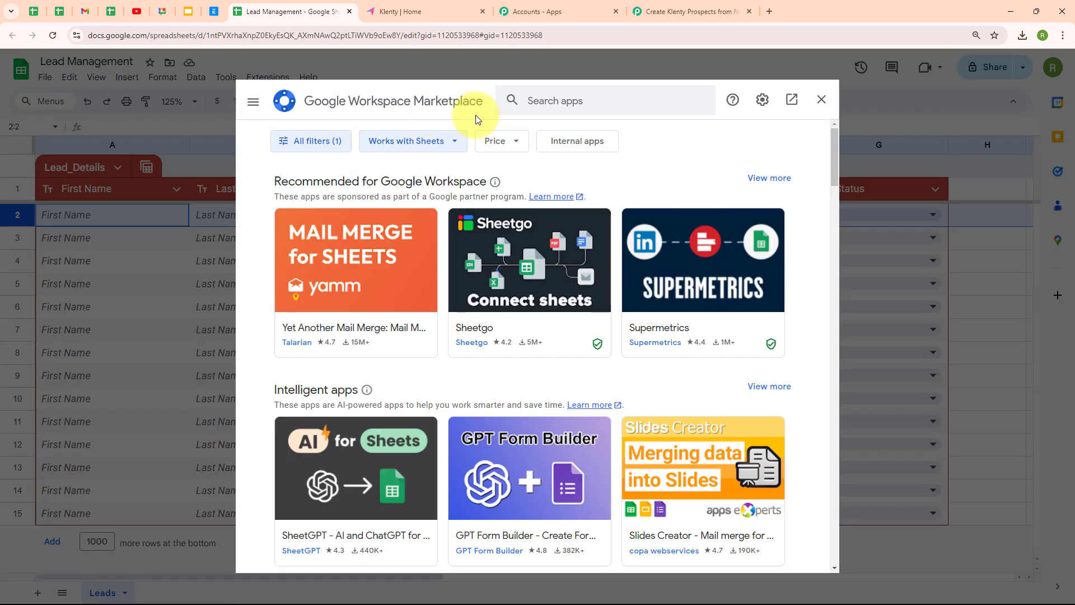
click(560, 102)
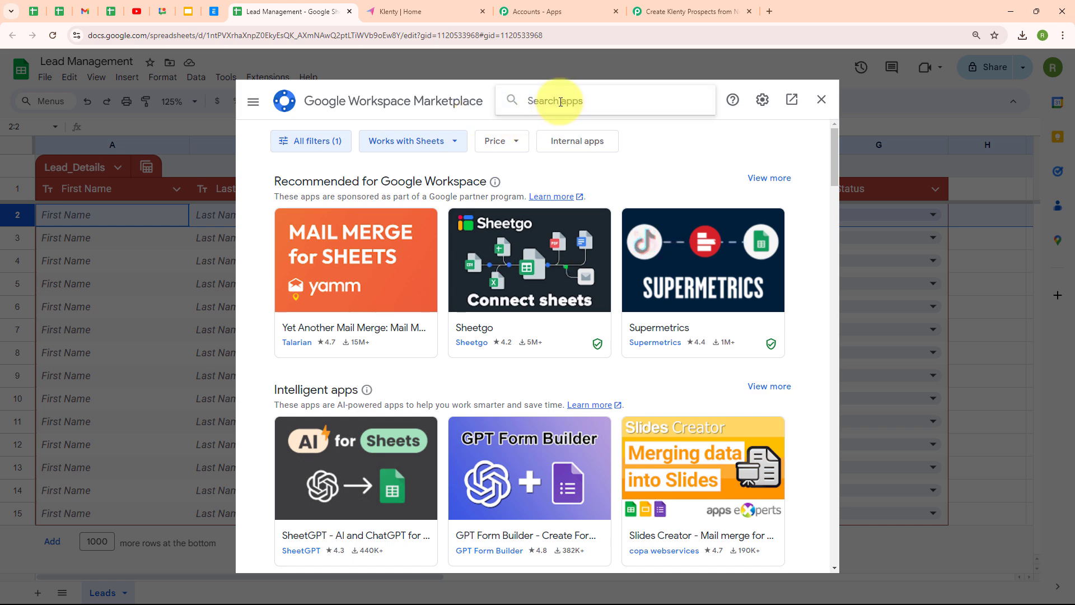
text(Pabbly Connect Webhooks)
key(Return)
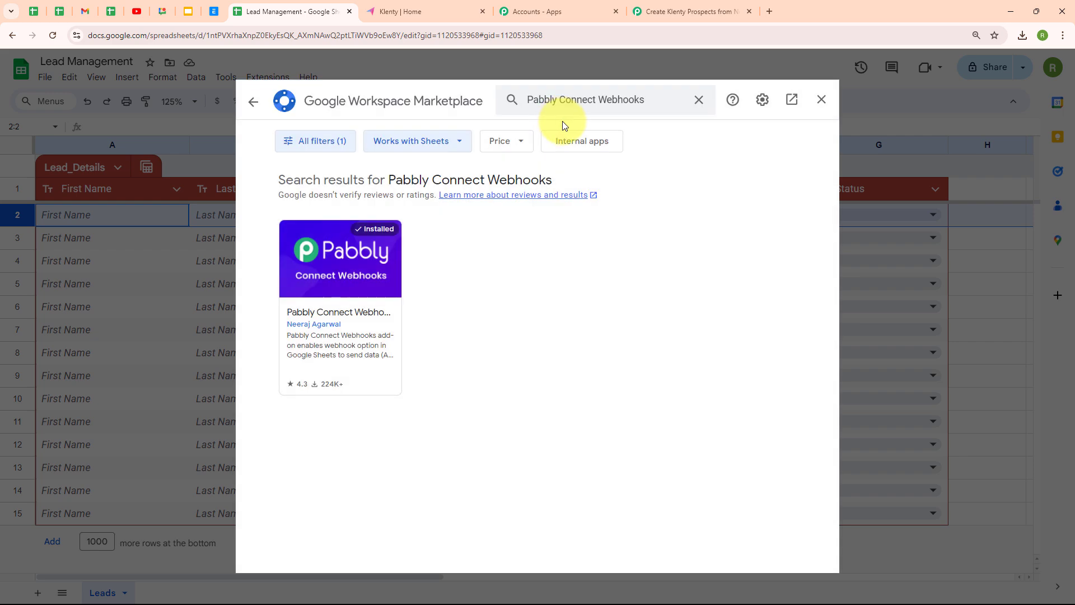
click(354, 273)
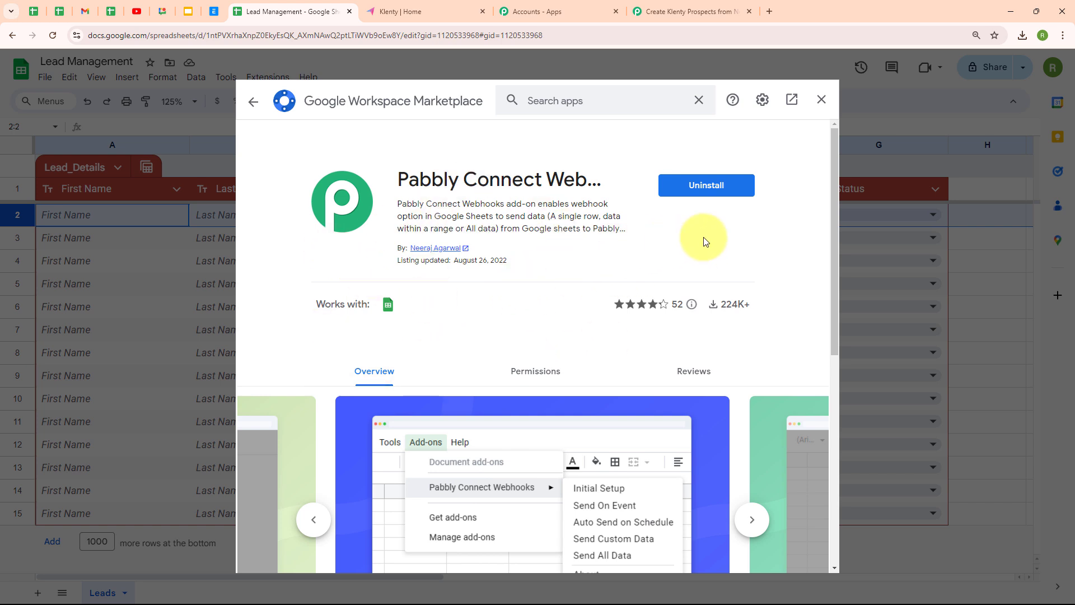
click(254, 103)
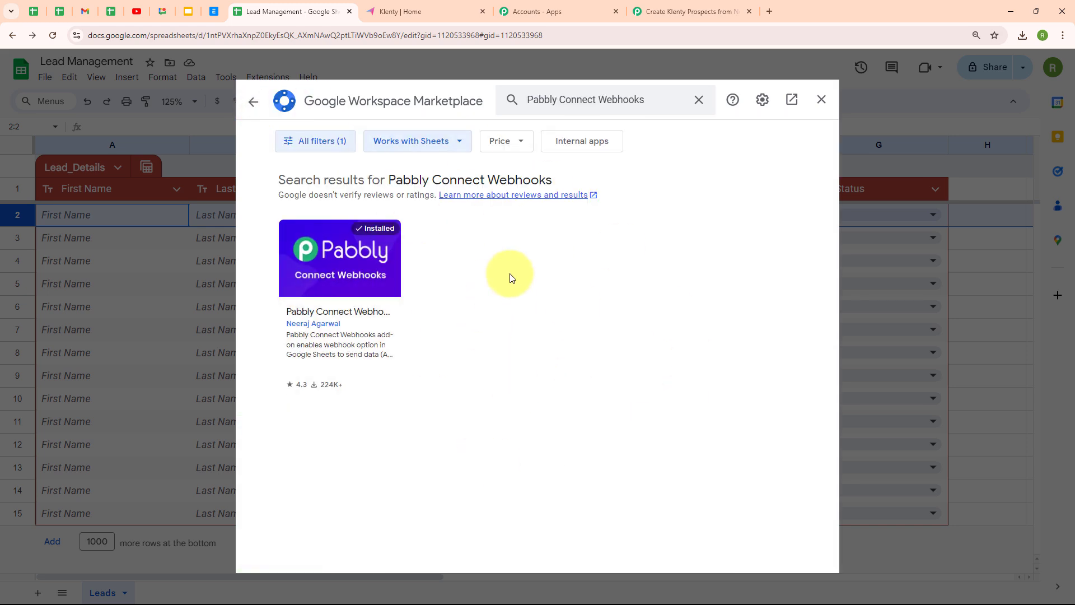
click(822, 101)
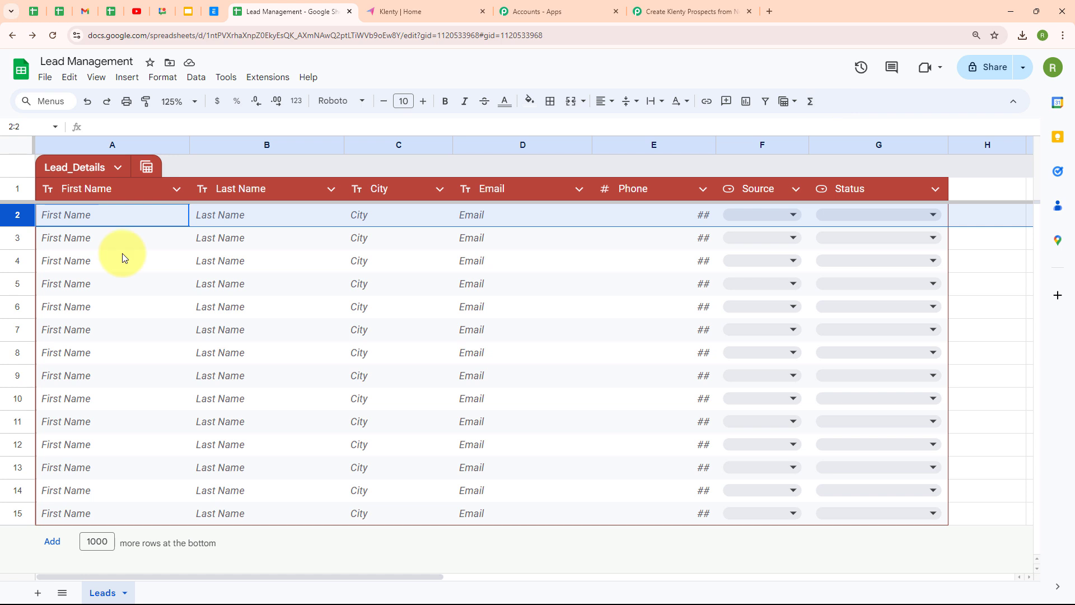
Launch the Pabbly Connect Webhooks add-on's Initial Setup for the Leads sheet.
click(261, 79)
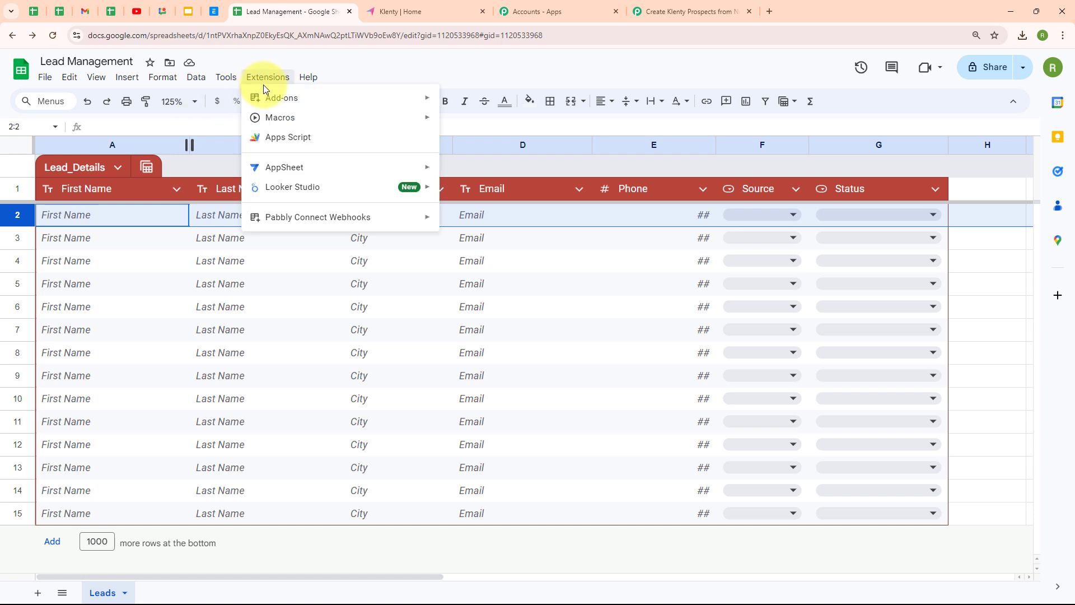
mouse_move(325, 221)
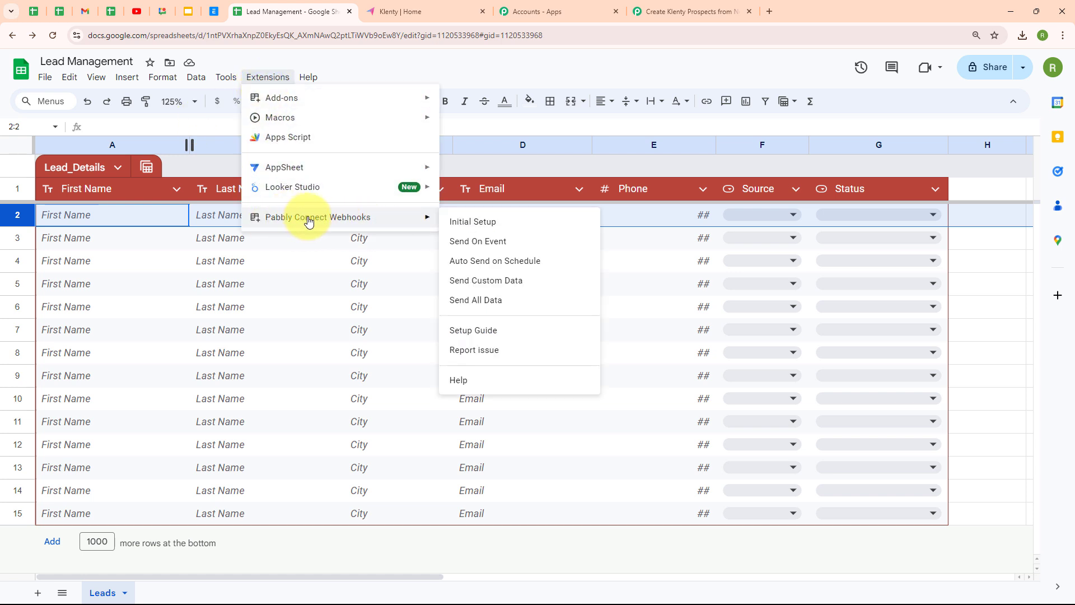
click(493, 223)
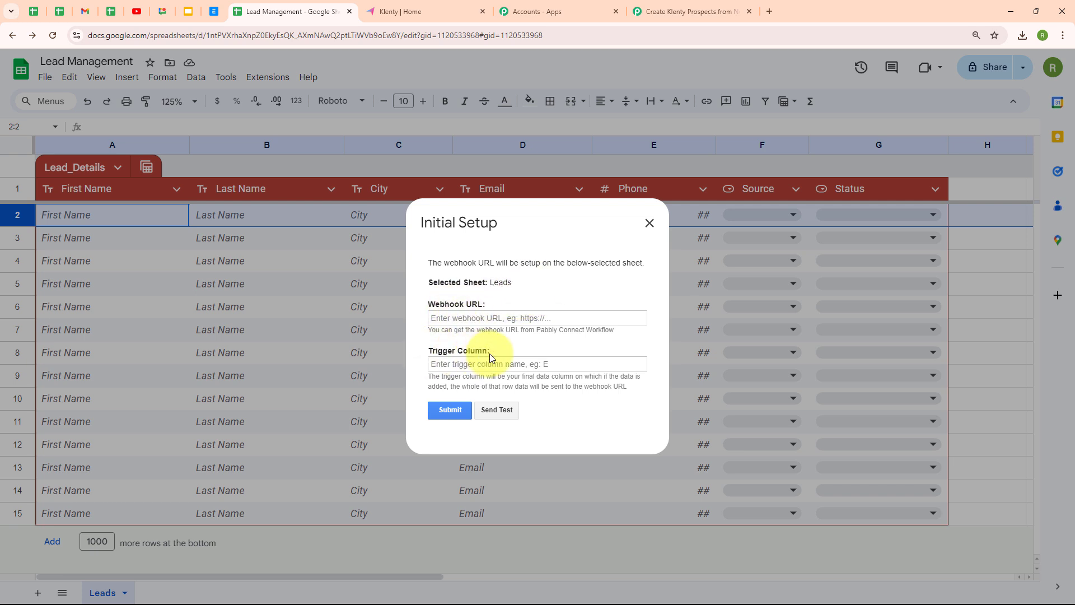
Paste the webhook URL, set trigger column G, submit the setup and close the dialog.
click(458, 317)
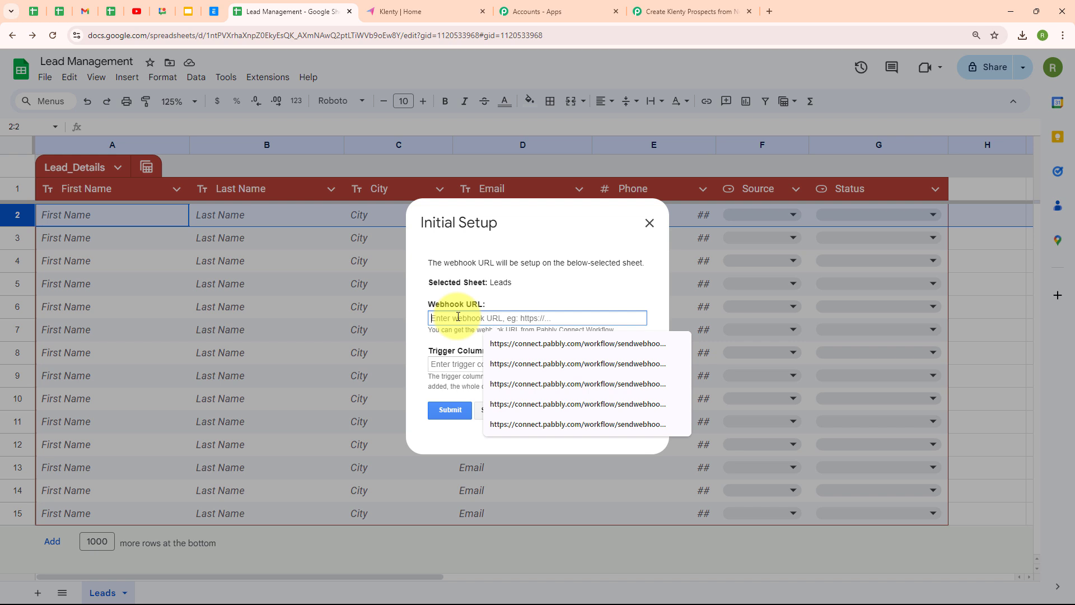
key(ctrl+v)
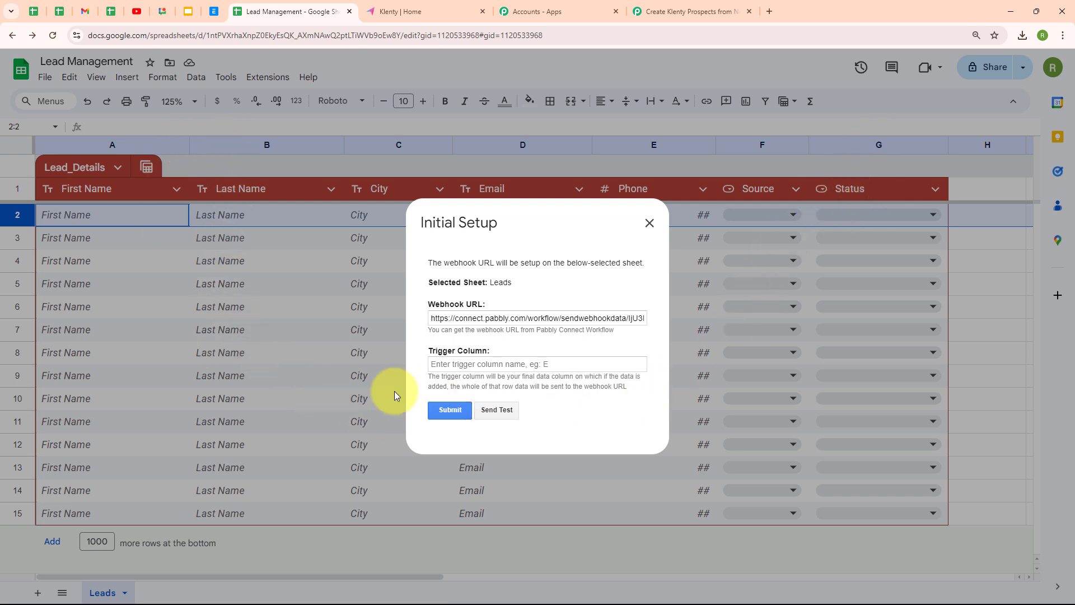
click(445, 365)
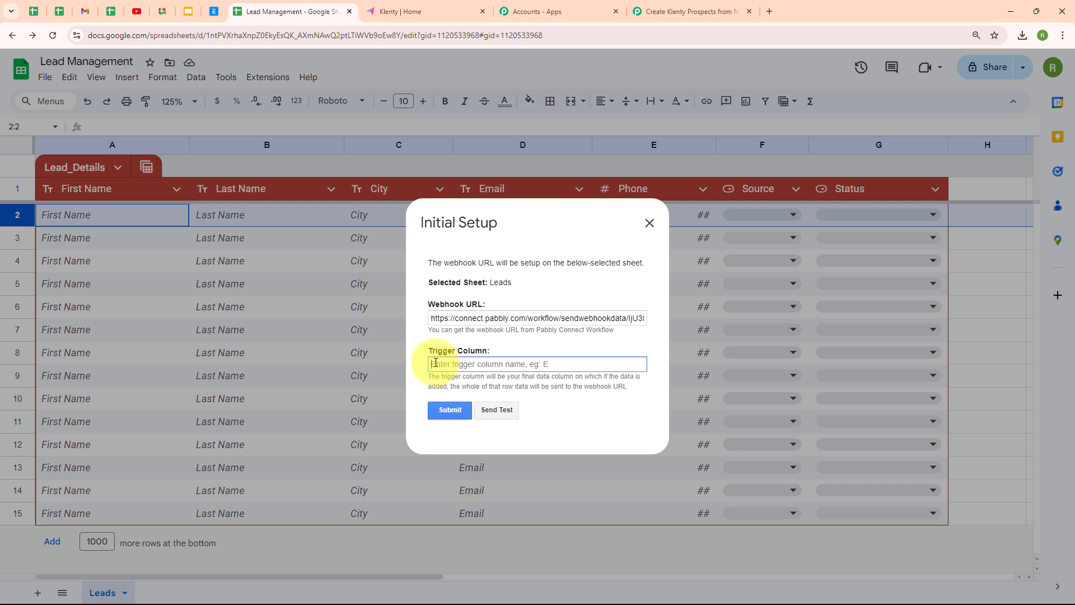
text(G)
click(523, 343)
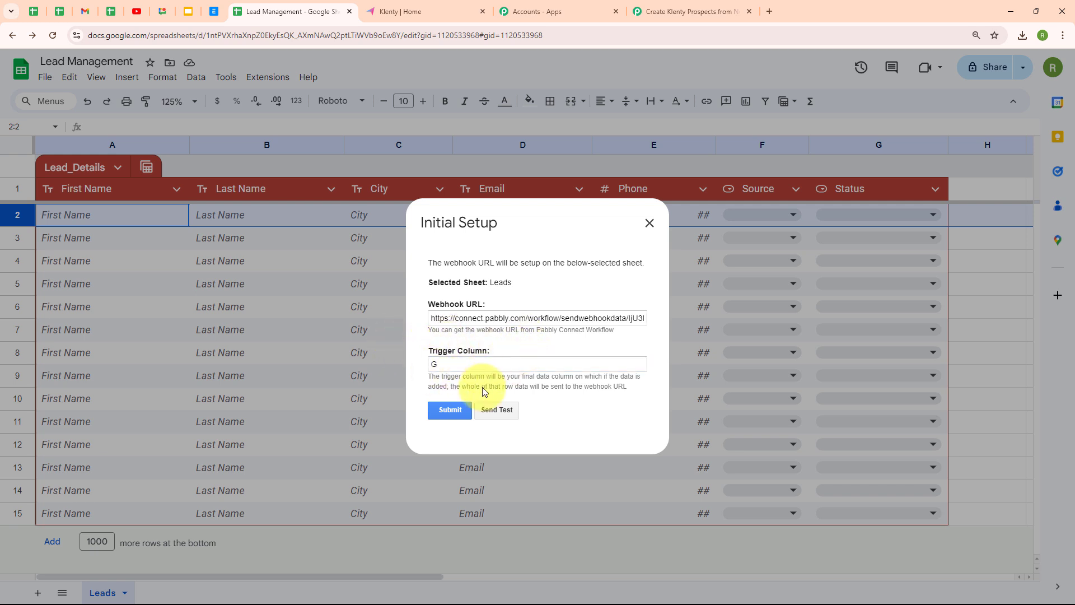
click(452, 409)
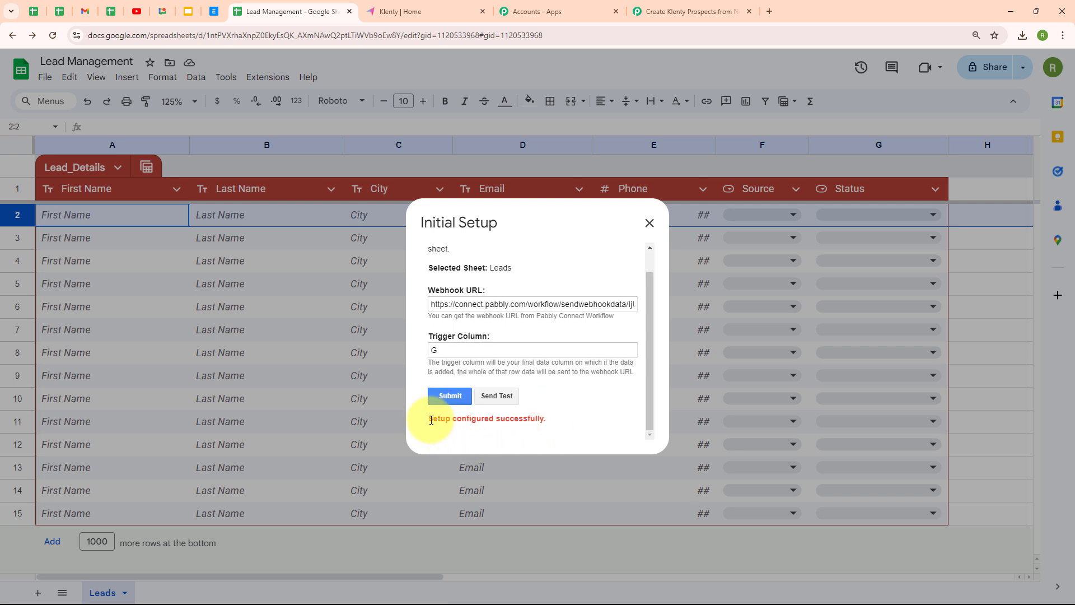
drag(429, 419, 571, 426)
click(570, 401)
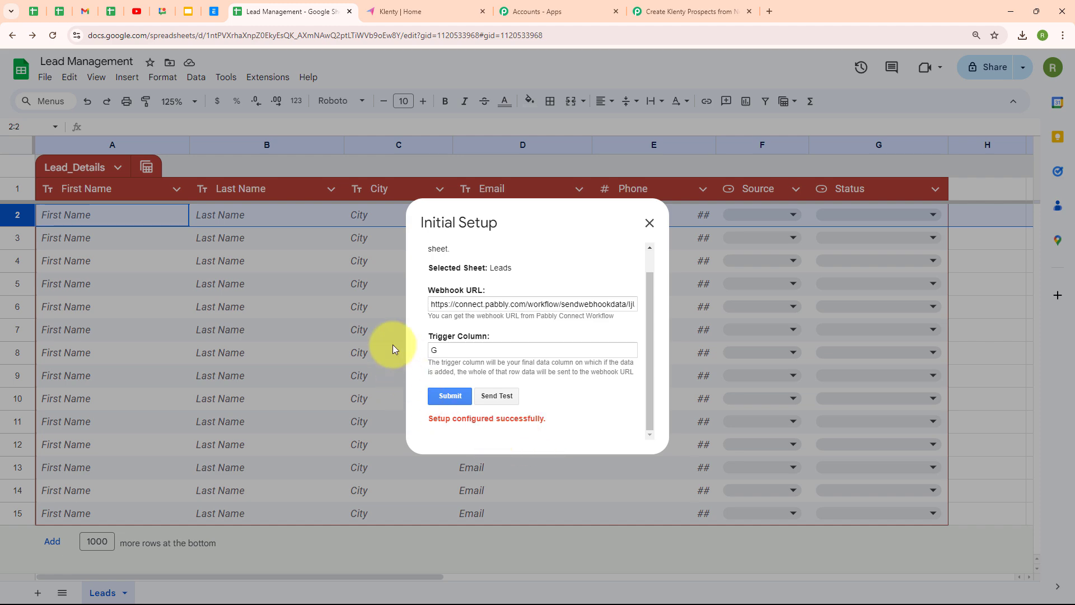
click(648, 225)
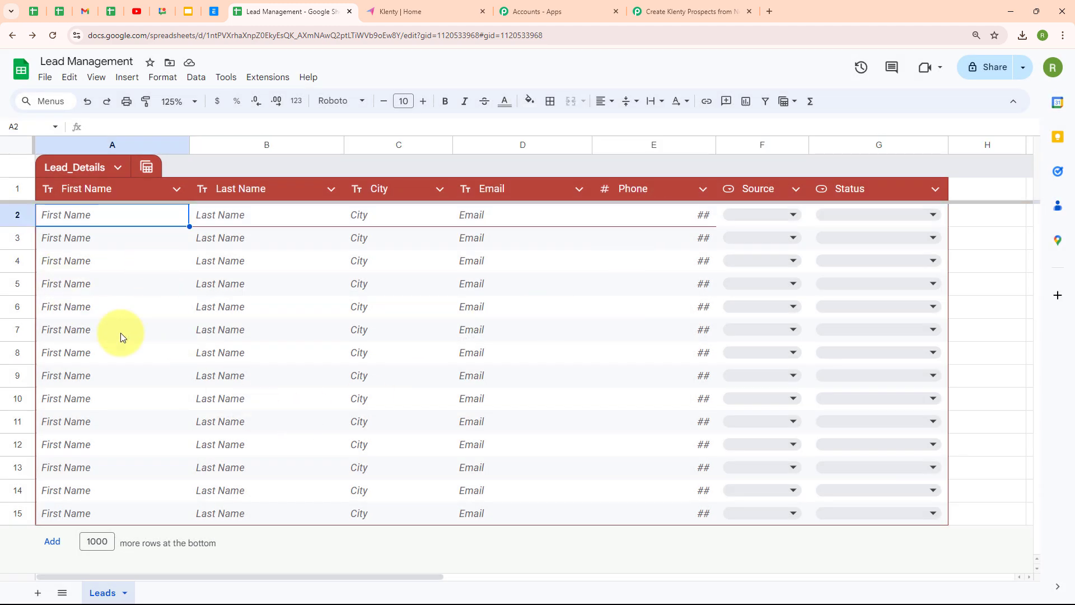
click(672, 11)
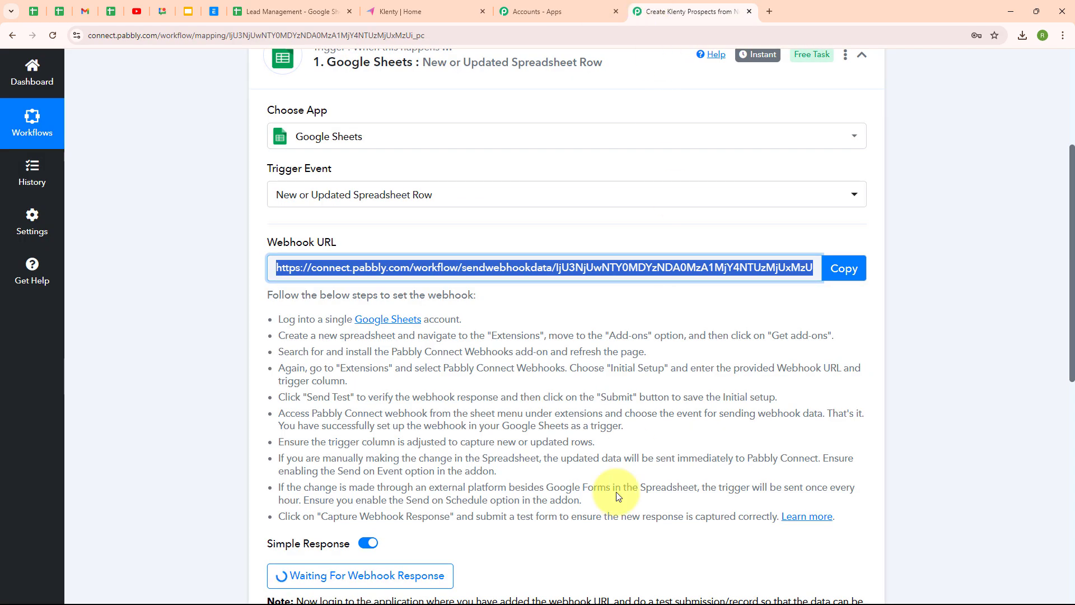
scroll(602, 538, down, 4)
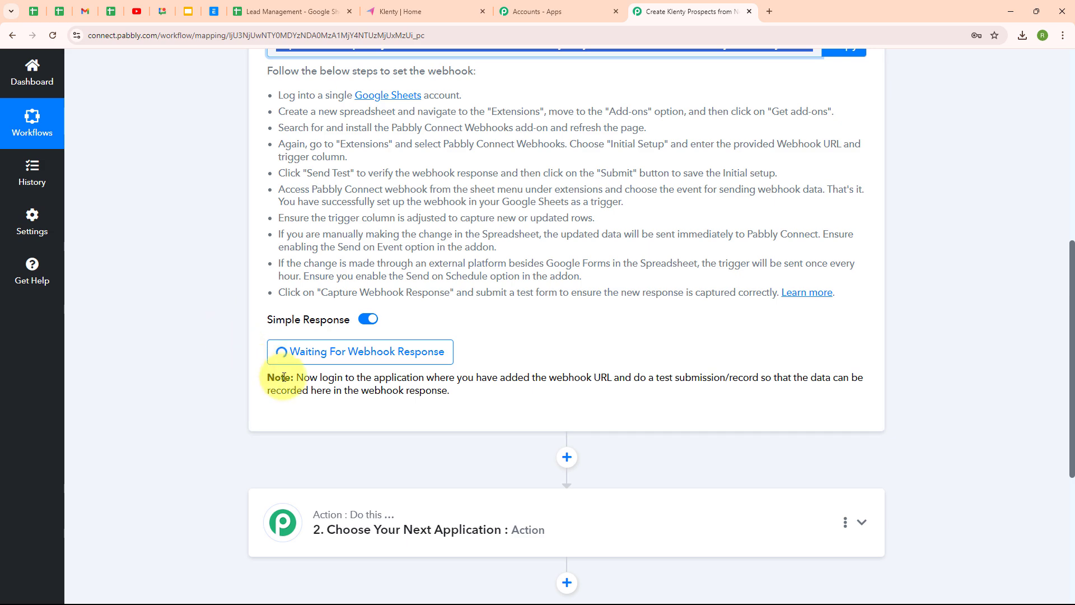
click(297, 11)
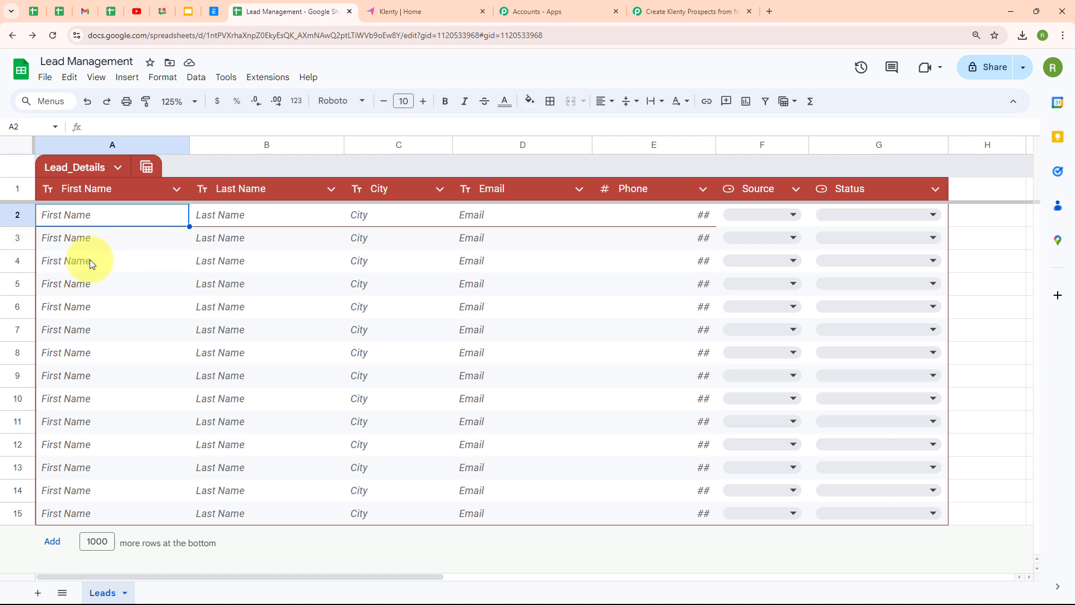
click(268, 75)
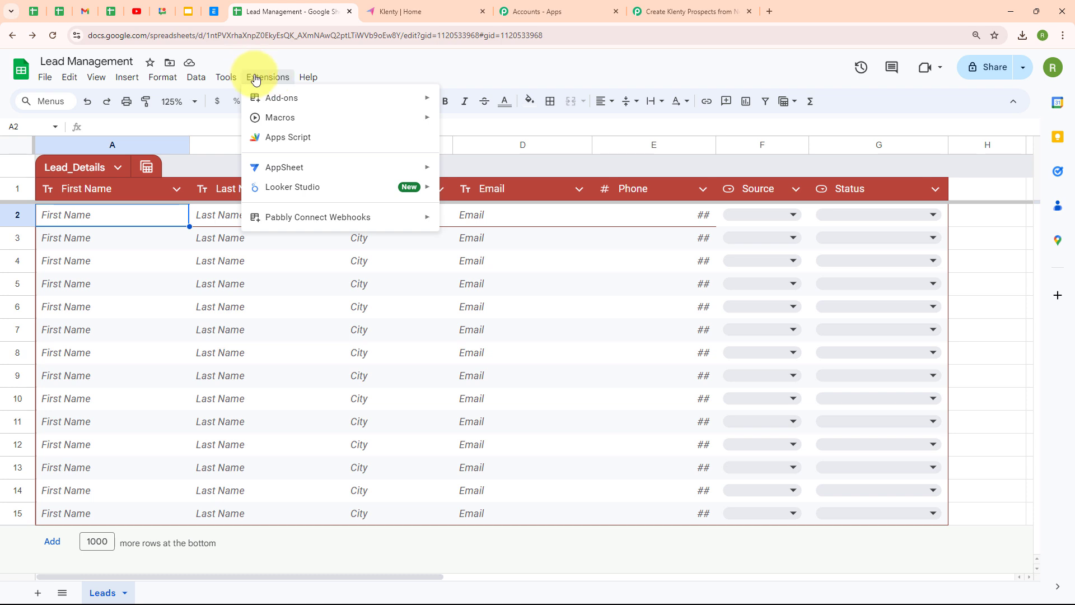
mouse_move(304, 225)
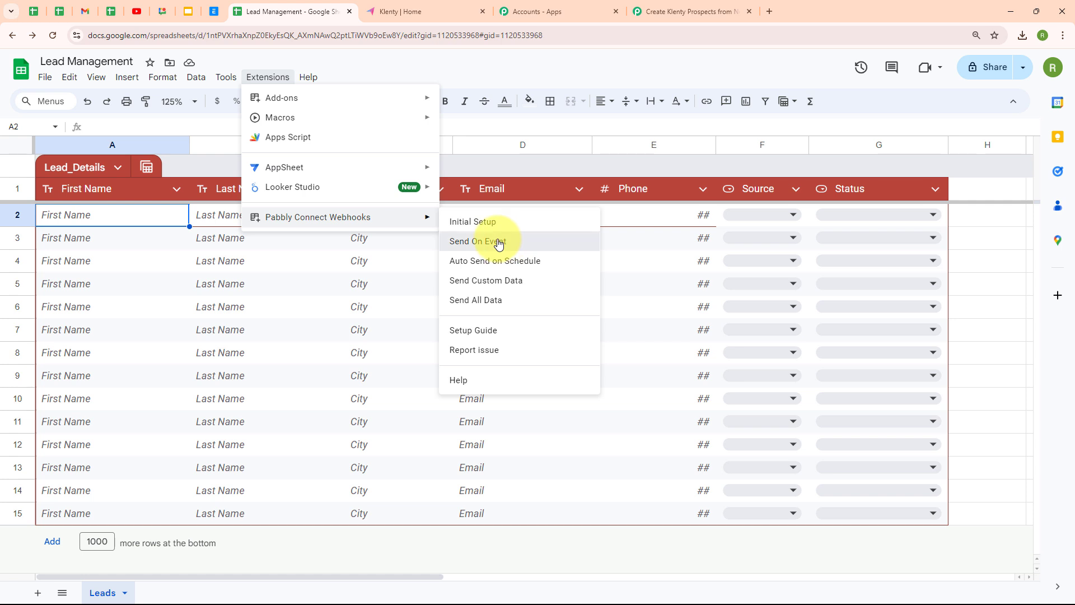
click(498, 243)
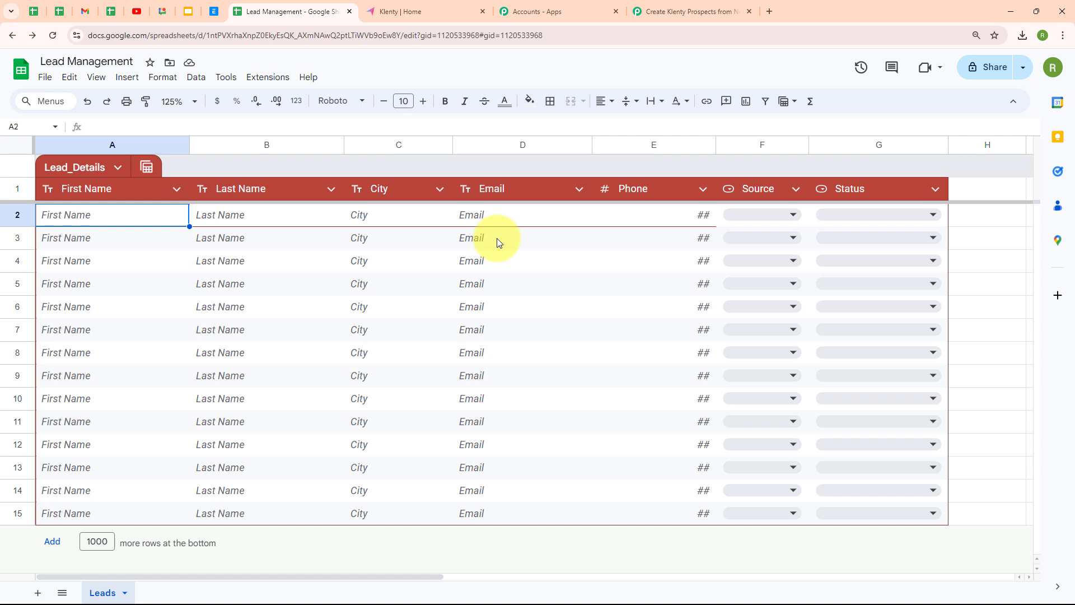
click(268, 76)
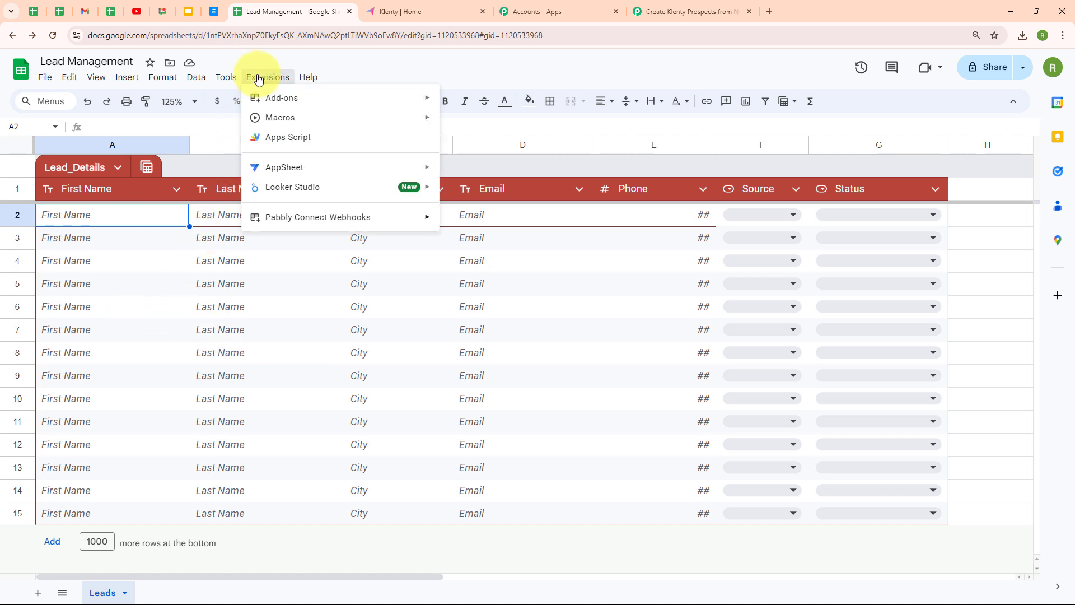
mouse_move(280, 216)
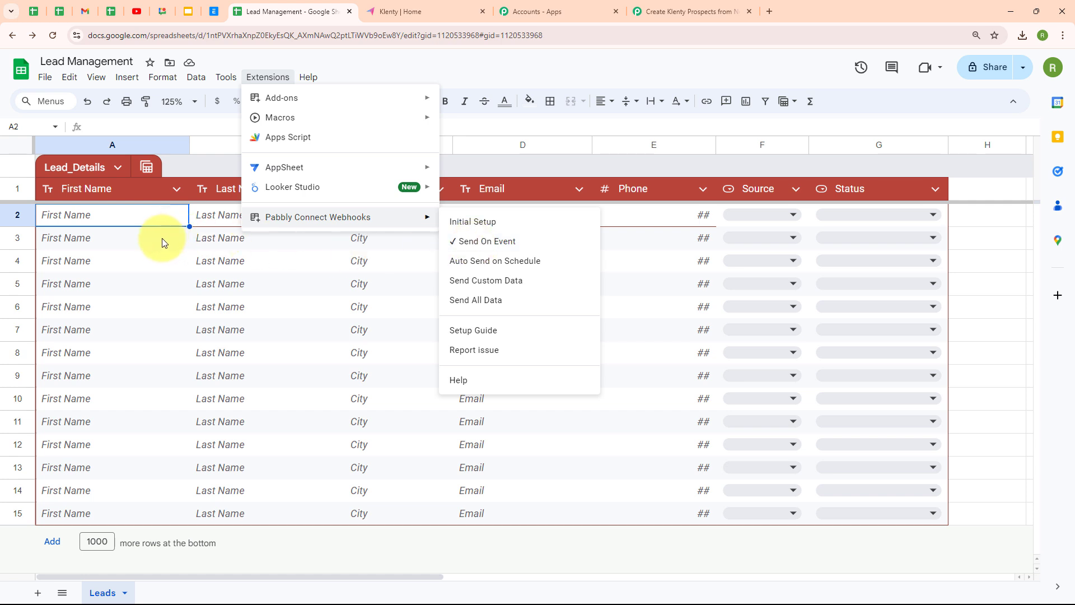
click(143, 244)
double_click(83, 215)
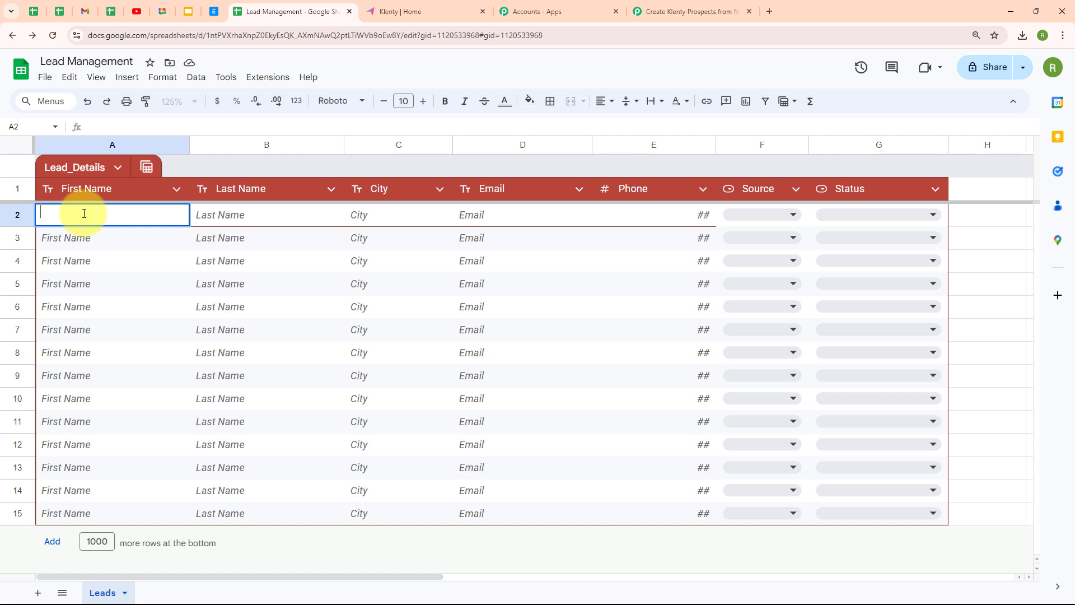
Enter the test lead's first and last name, city Bhopal, a sample e-mail and phone in row 2.
text(Dummy)
click(233, 215)
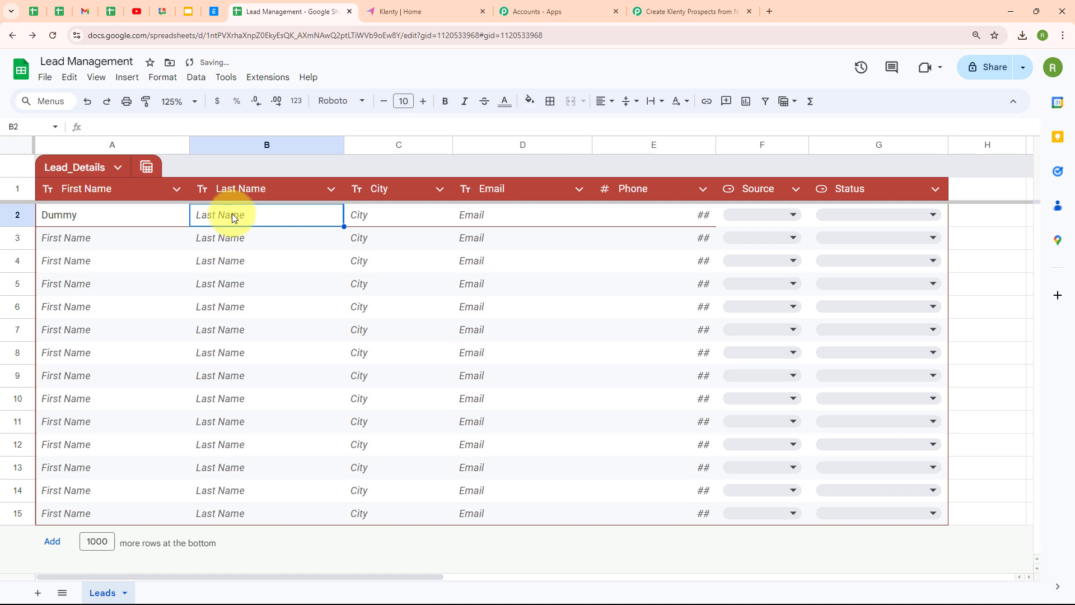
double_click(233, 217)
text(User)
double_click(398, 220)
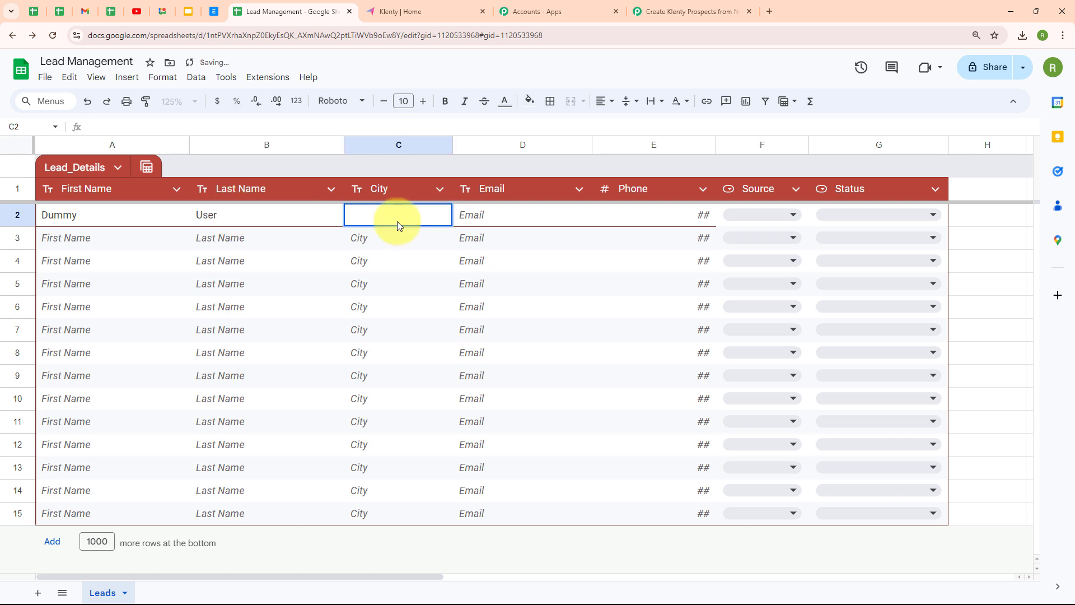
text(Bhopal)
double_click(535, 224)
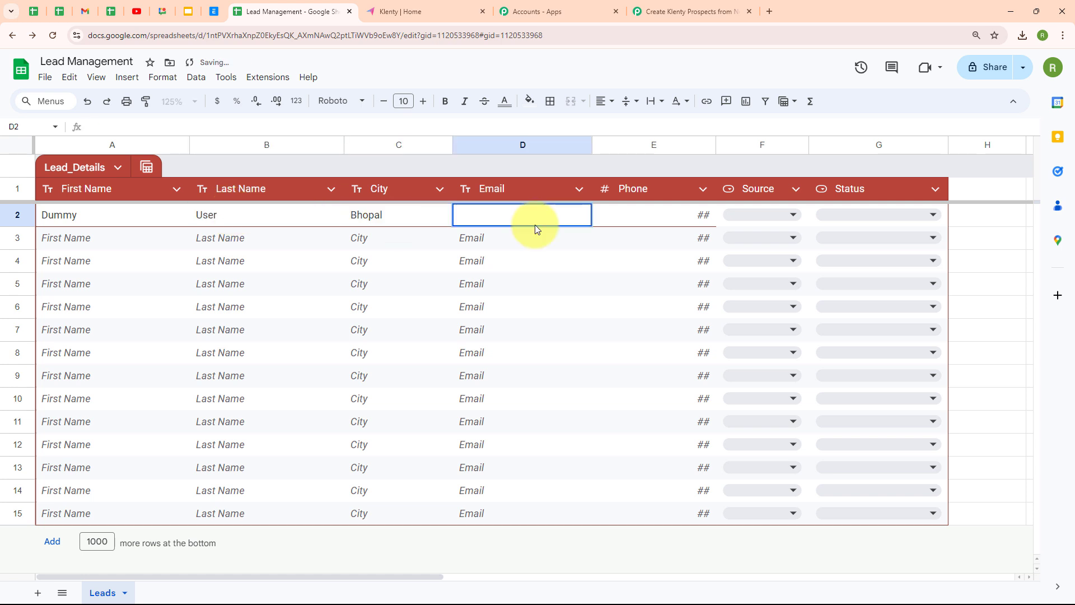
double_click(667, 218)
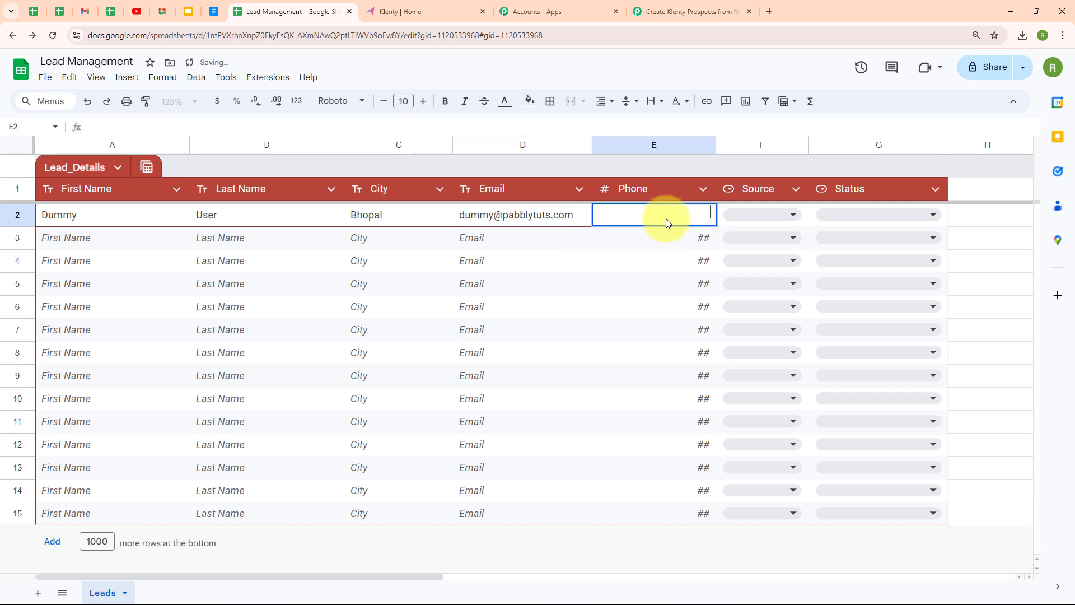
text(8000000000)
Set row 2's Source to Facebook and Status to Hot Lead.
click(738, 219)
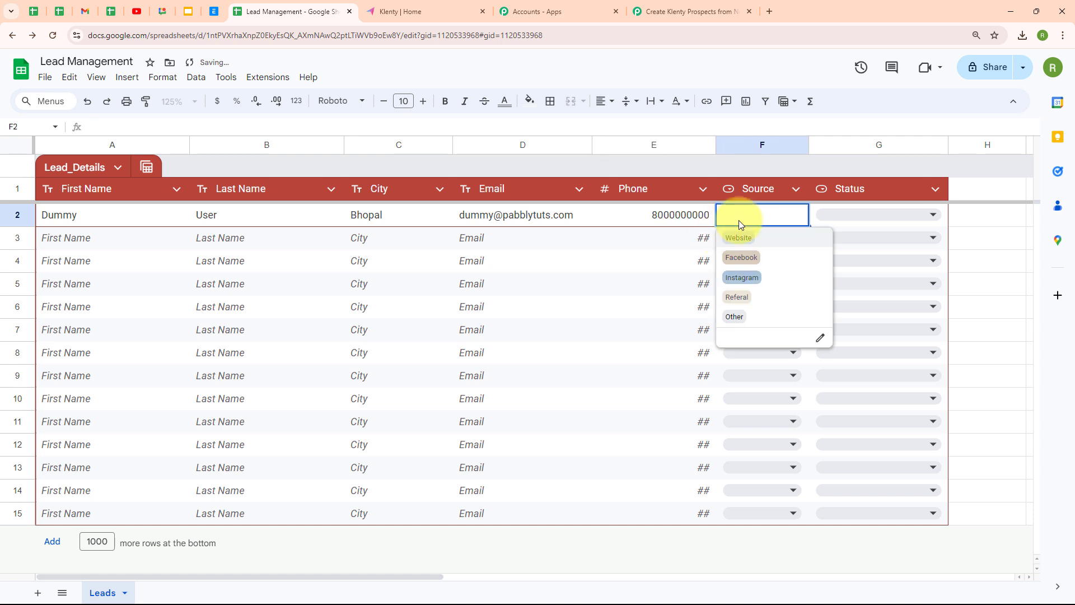
click(748, 257)
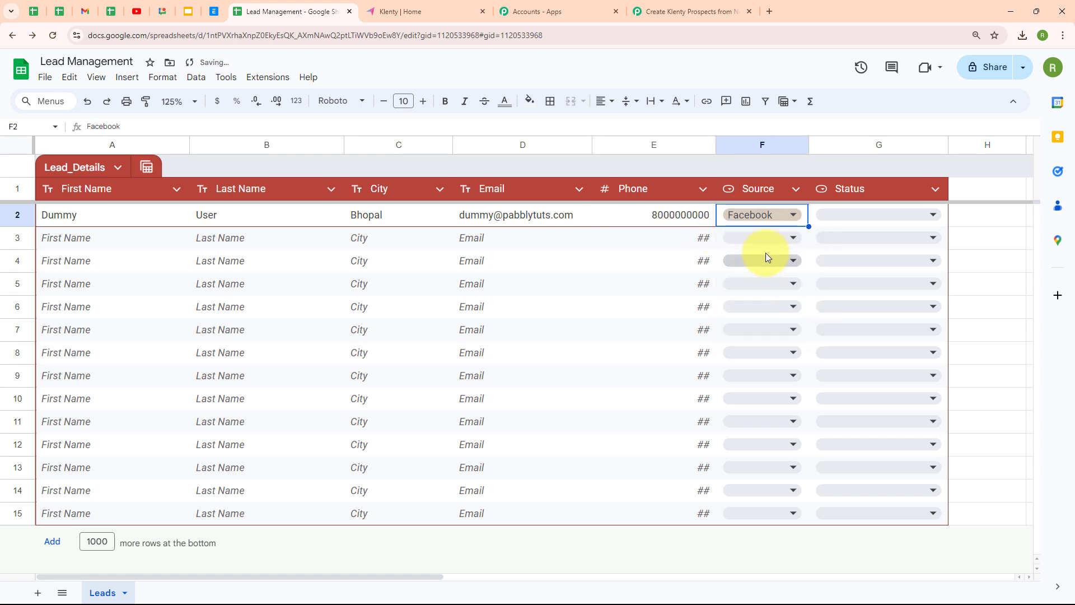
click(866, 222)
click(831, 239)
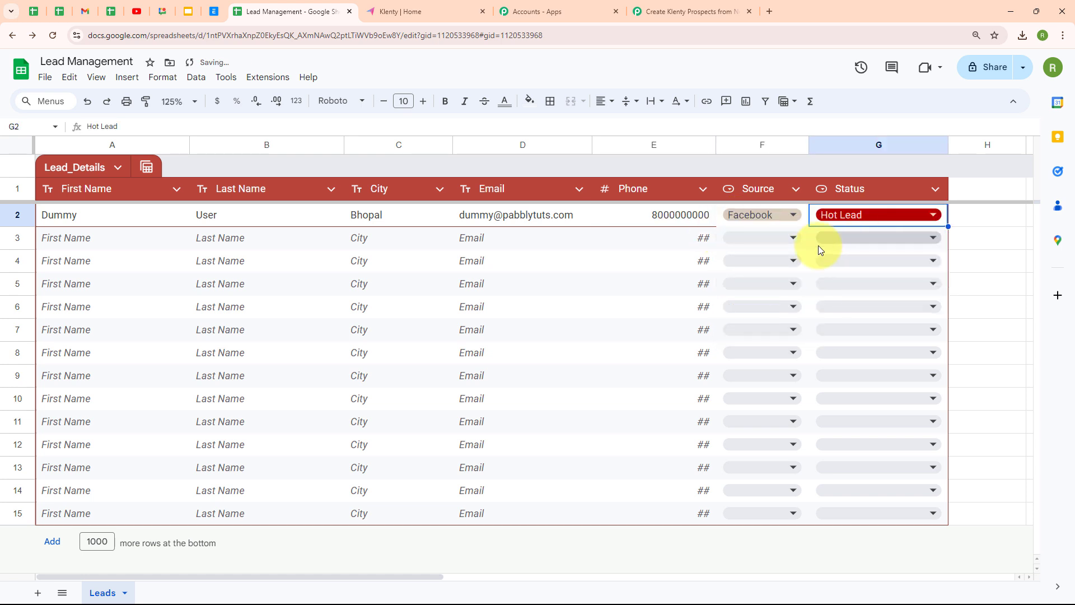
click(155, 250)
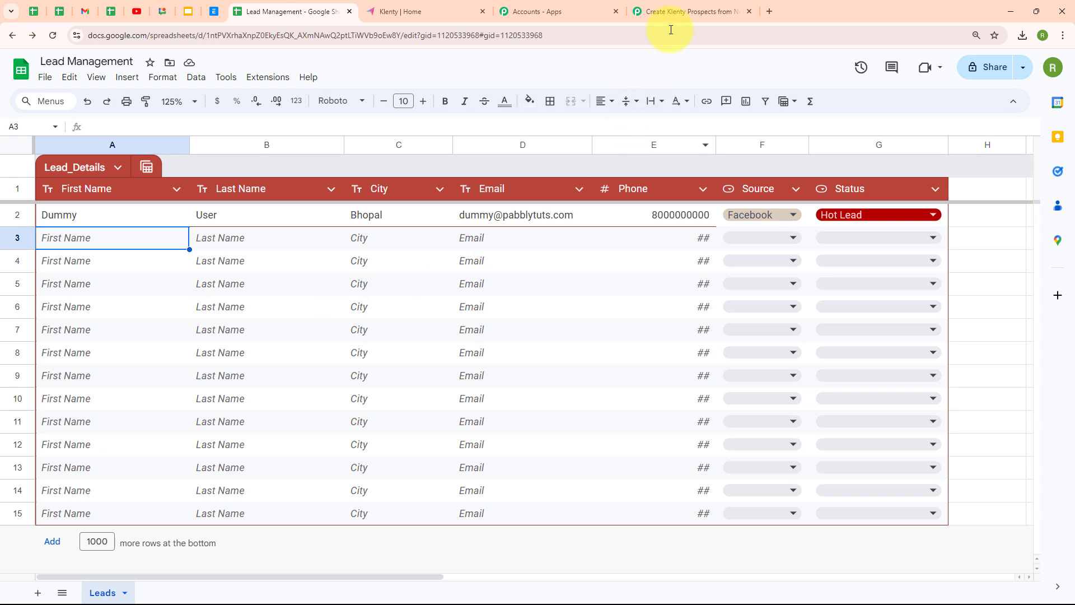
Check the captured Status Hot Lead, Source Facebook and SheetName Leads in the workflow's response.
click(681, 11)
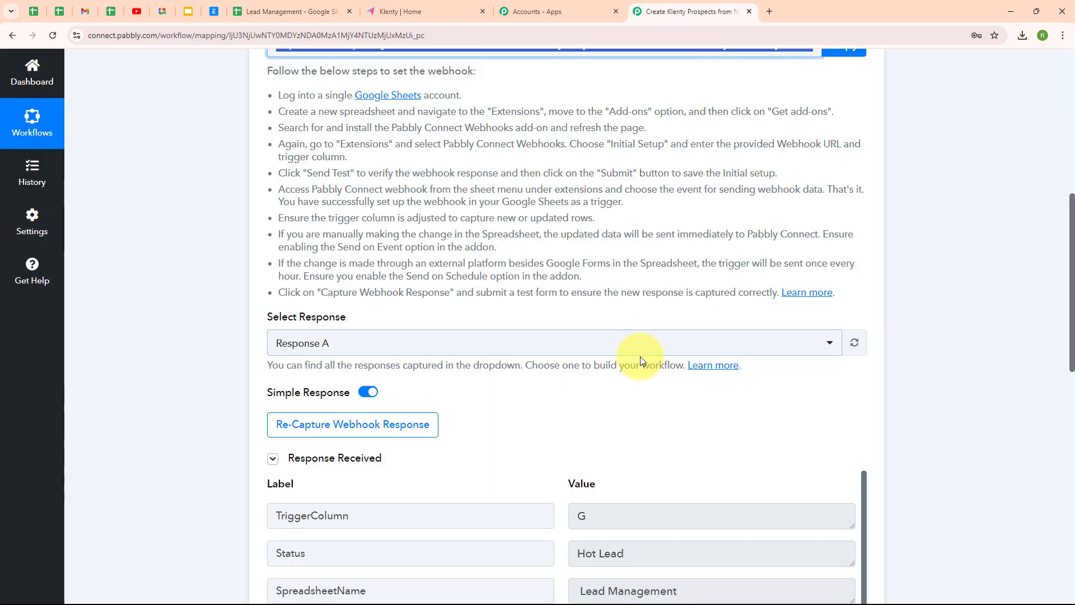
scroll(648, 402, down, 5)
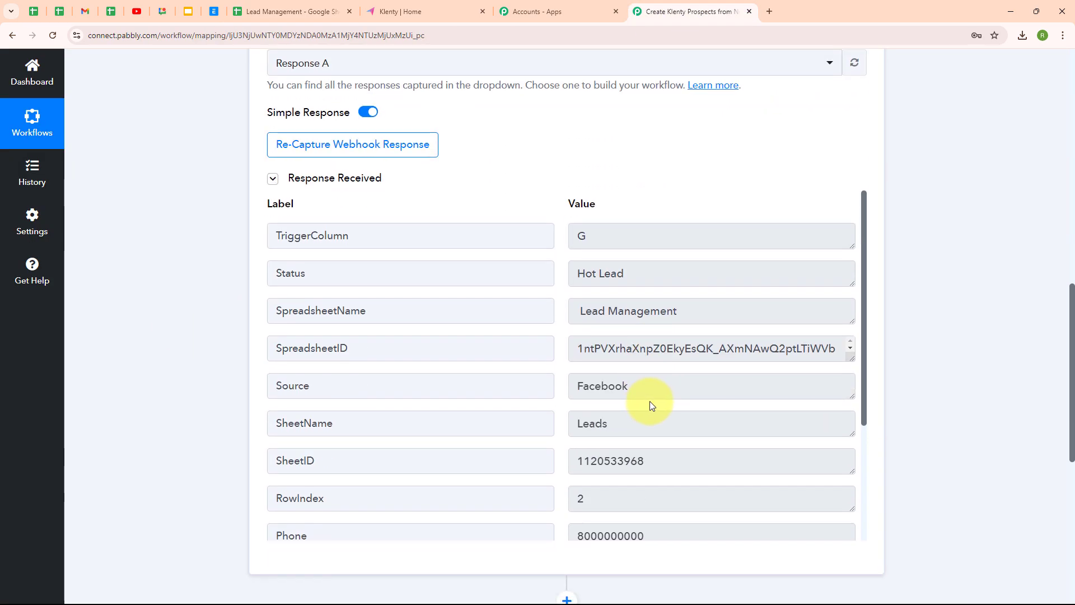
drag(667, 273, 542, 273)
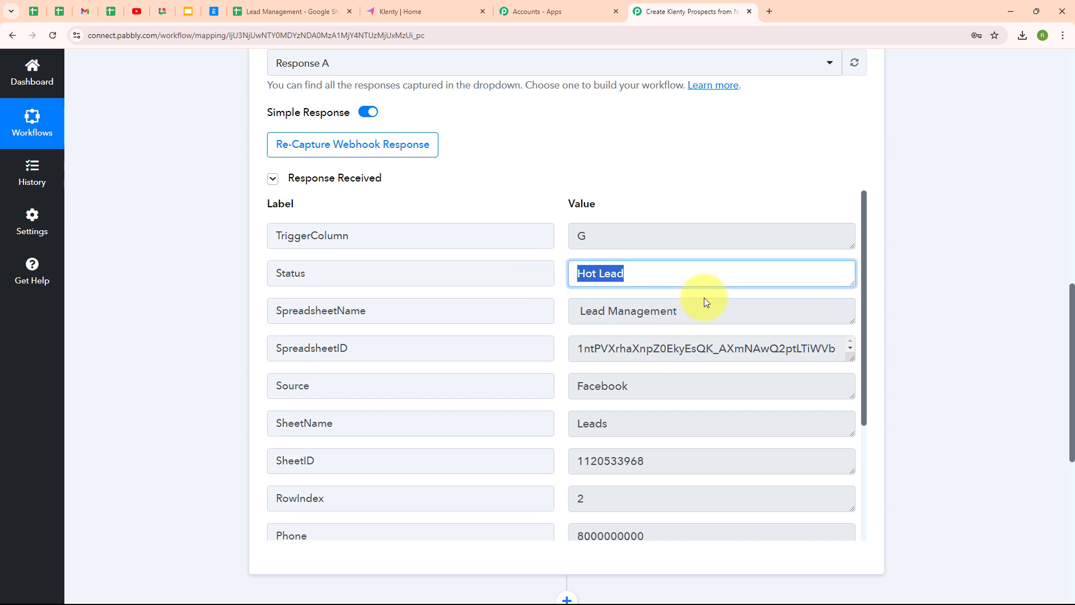
drag(704, 301, 499, 312)
scroll(640, 271, down, 2)
double_click(641, 271)
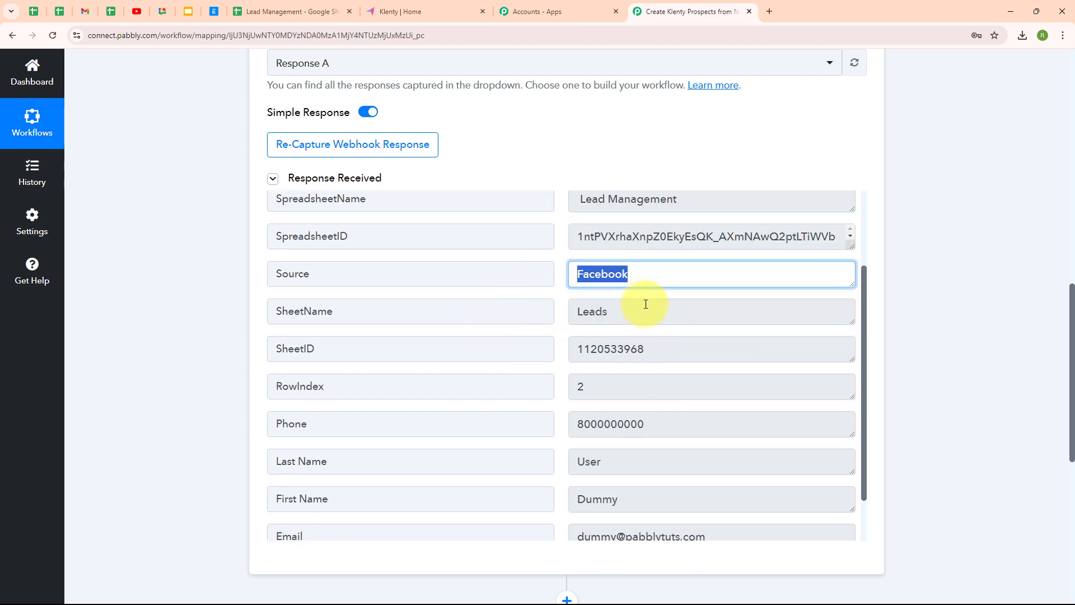
double_click(588, 312)
Verify the captured phone, last name User, first name, e-mail and city Bhopal.
scroll(778, 404, down, 1)
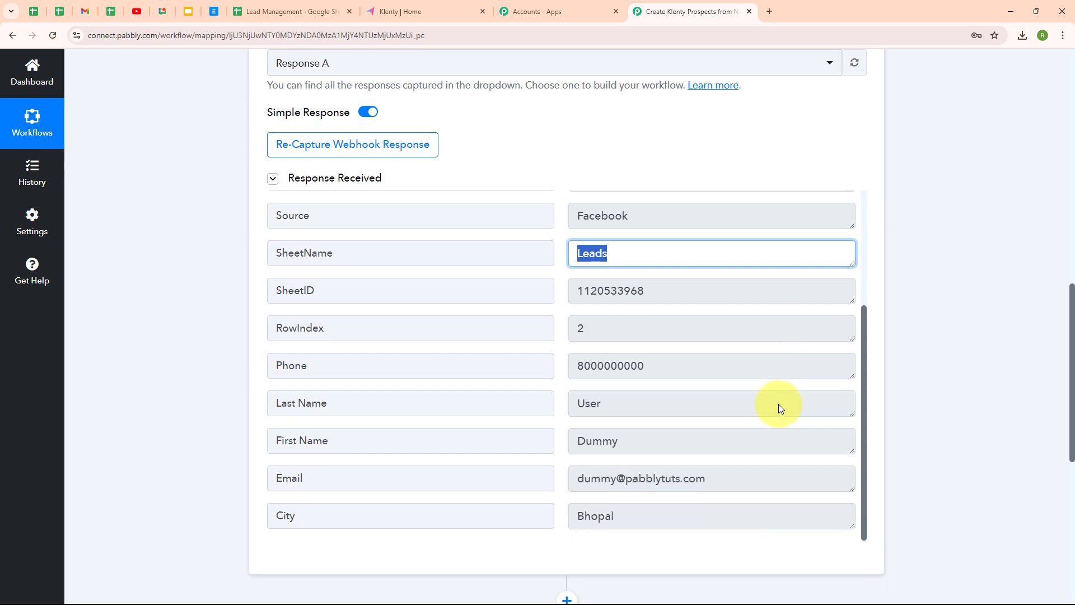
drag(679, 365, 527, 367)
drag(644, 414, 557, 411)
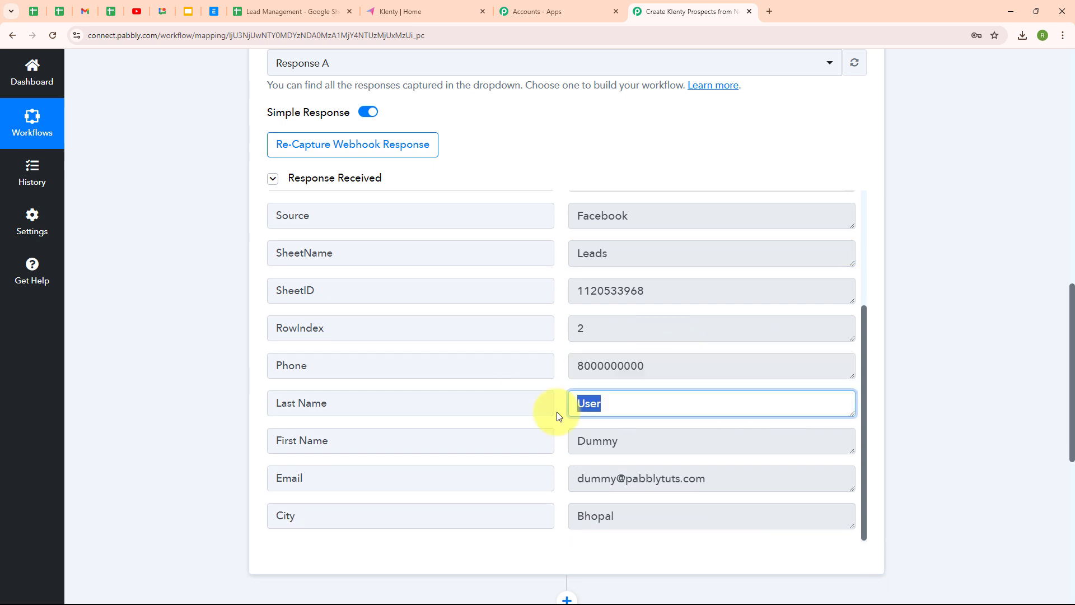
drag(668, 449, 473, 513)
click(803, 202)
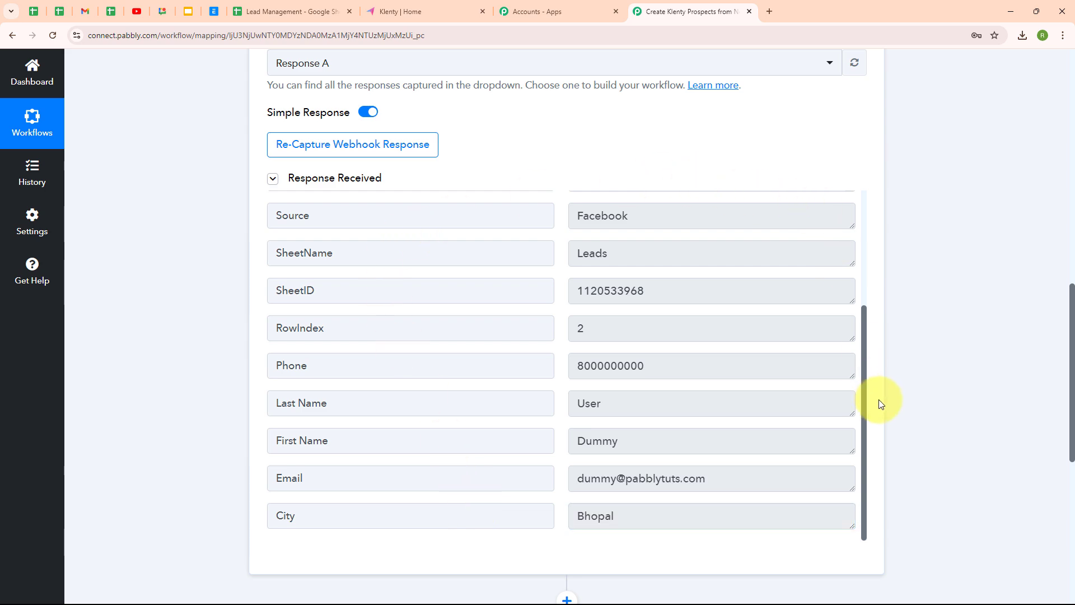
scroll(882, 397, up, 10)
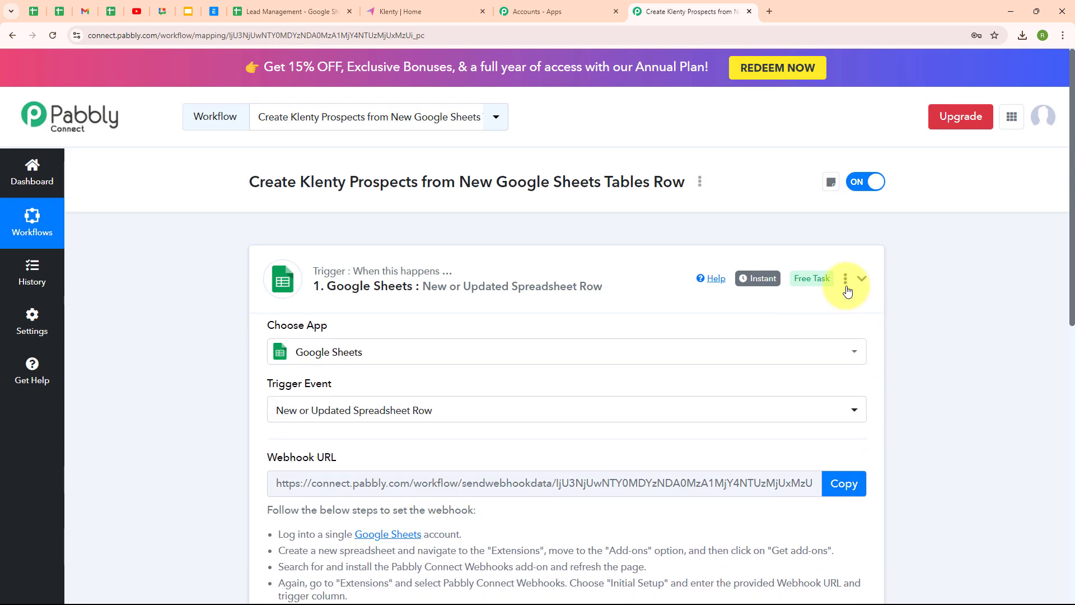
Set the action step to the Klenty app with the Add Prospect event.
click(847, 291)
click(344, 394)
scroll(79, 325, down, 3)
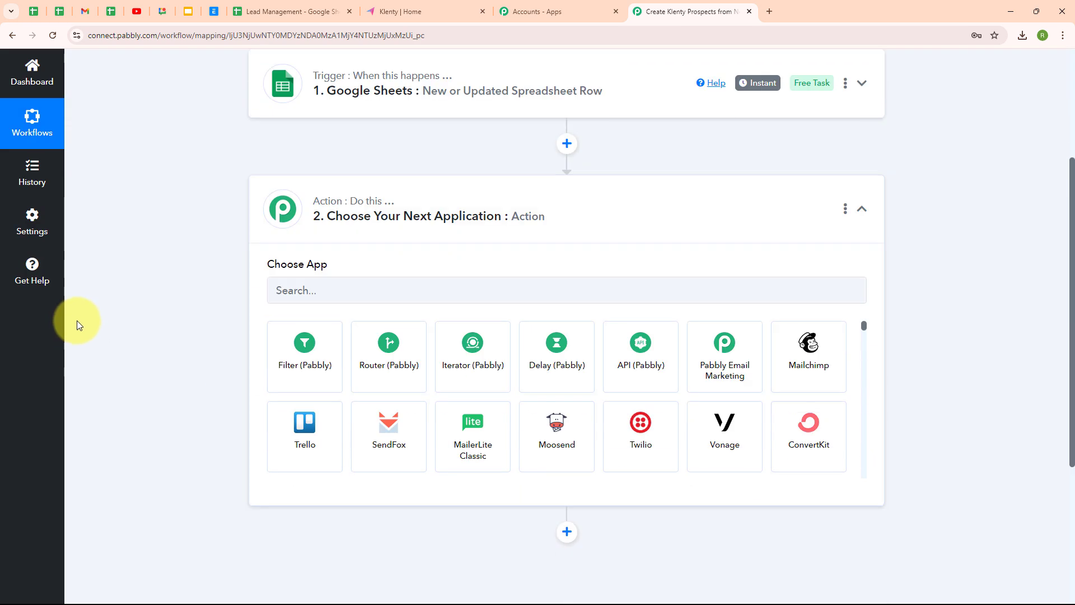
click(435, 290)
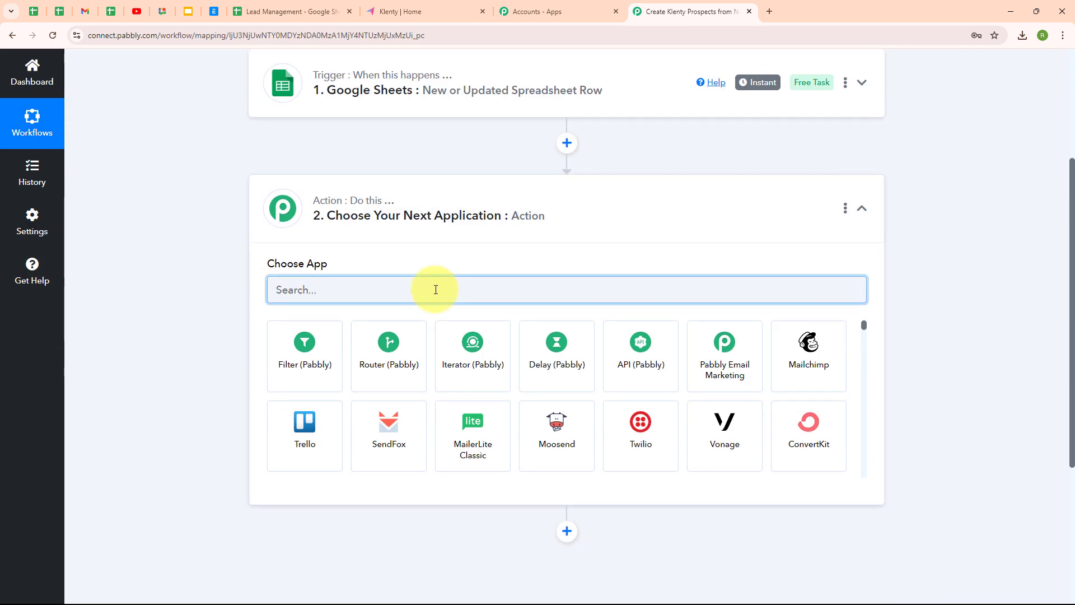
text(kle)
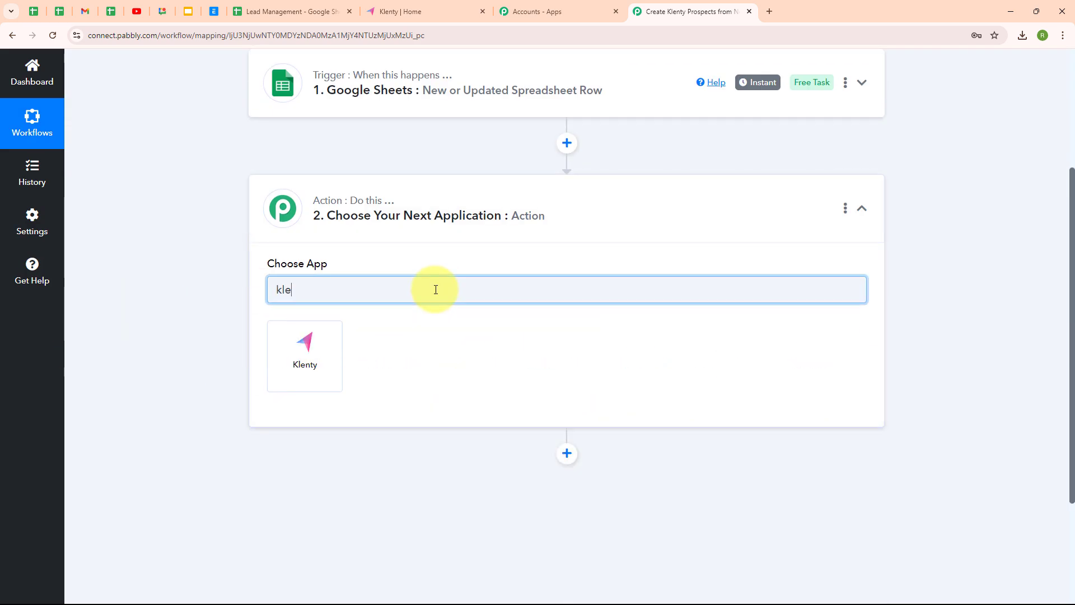
click(288, 364)
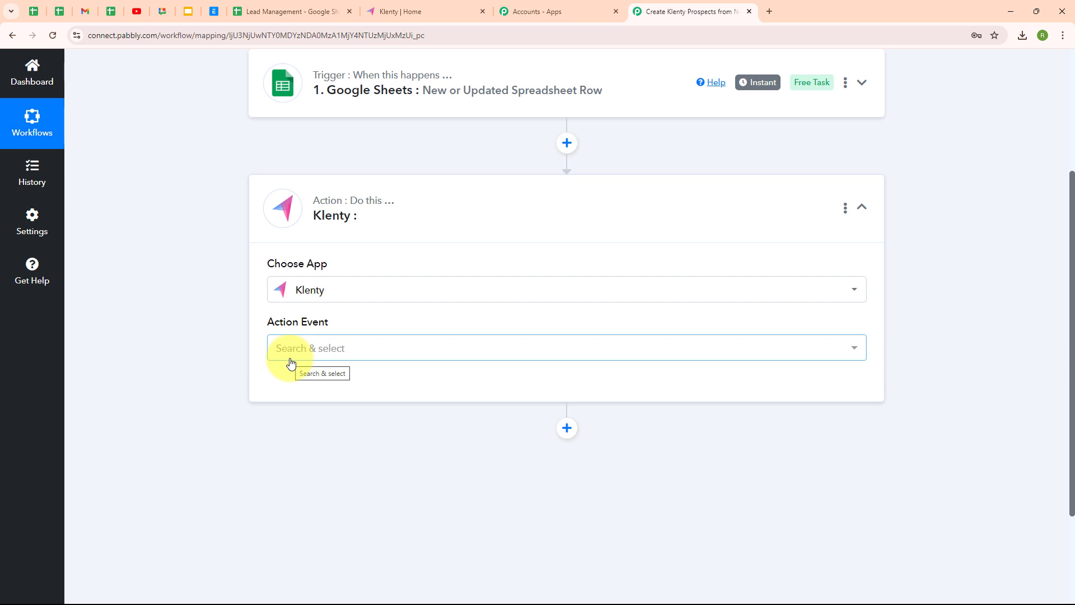
click(320, 351)
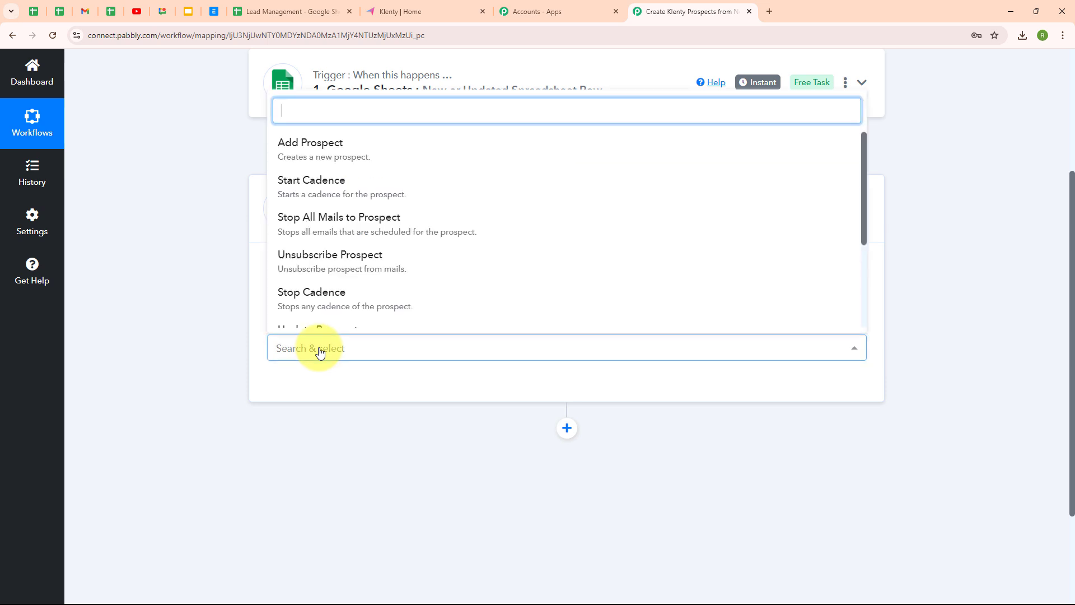
click(312, 157)
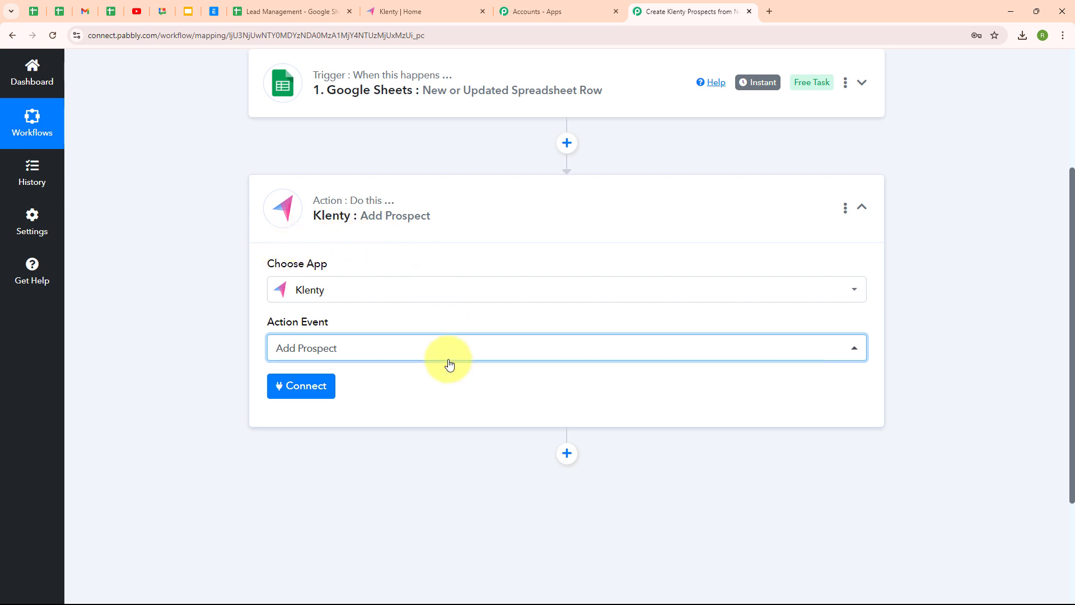
Start a new Klenty #2 connection, note the API Key and User Name hints, then go to Klenty.
click(311, 390)
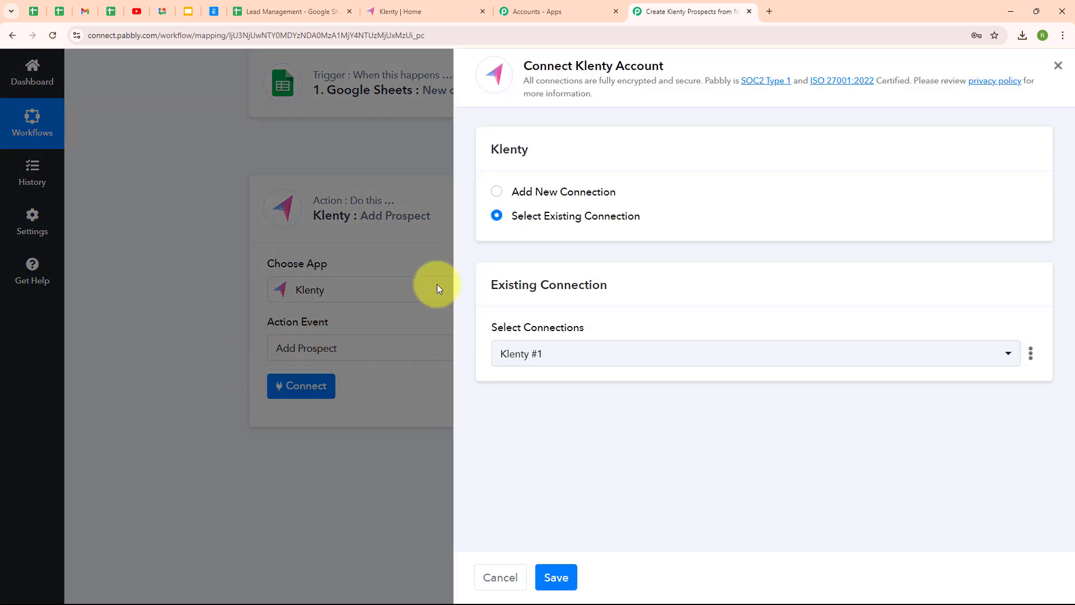
click(495, 194)
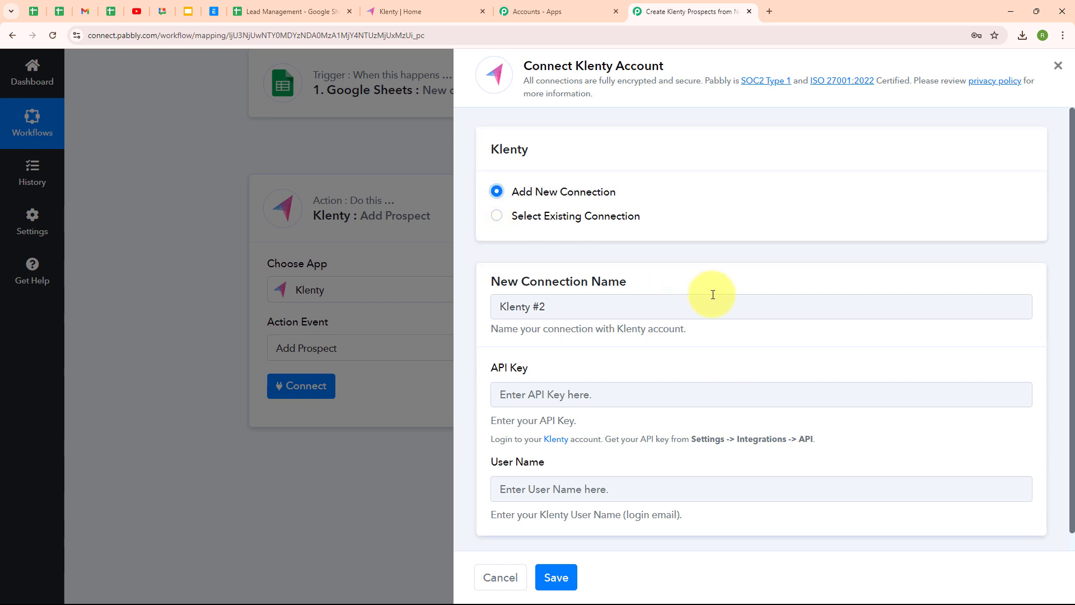
scroll(712, 294, down, 1)
drag(483, 349, 562, 355)
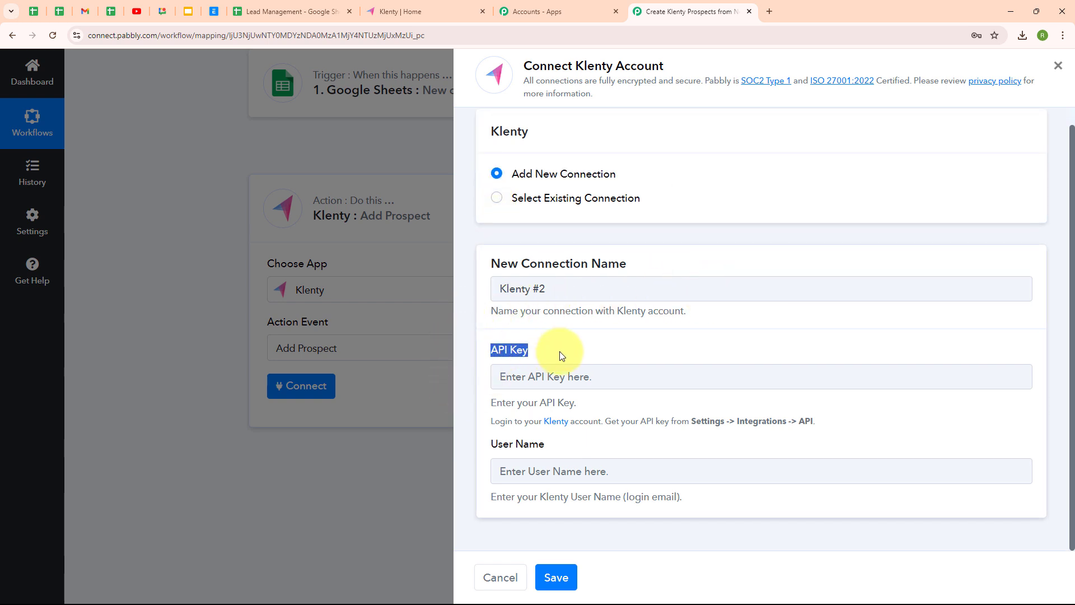
drag(493, 448, 563, 452)
click(582, 402)
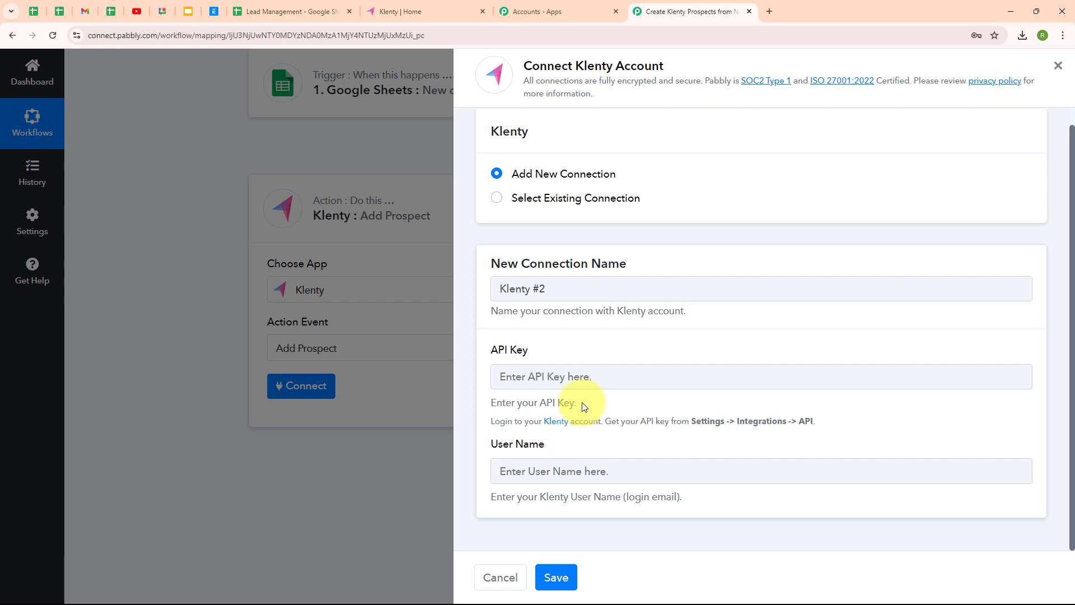
drag(492, 424, 856, 428)
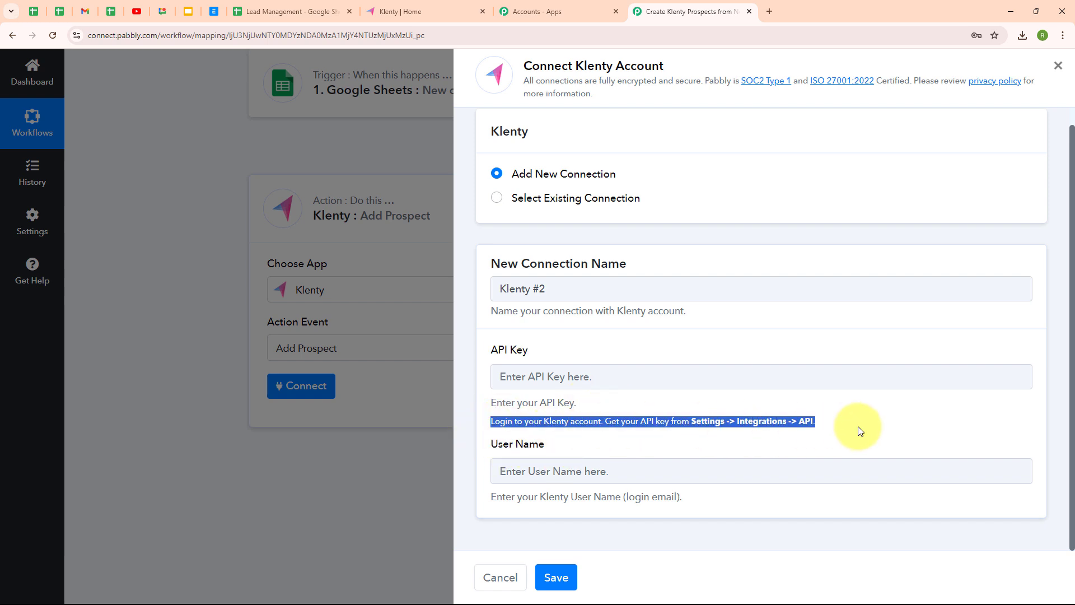
click(856, 427)
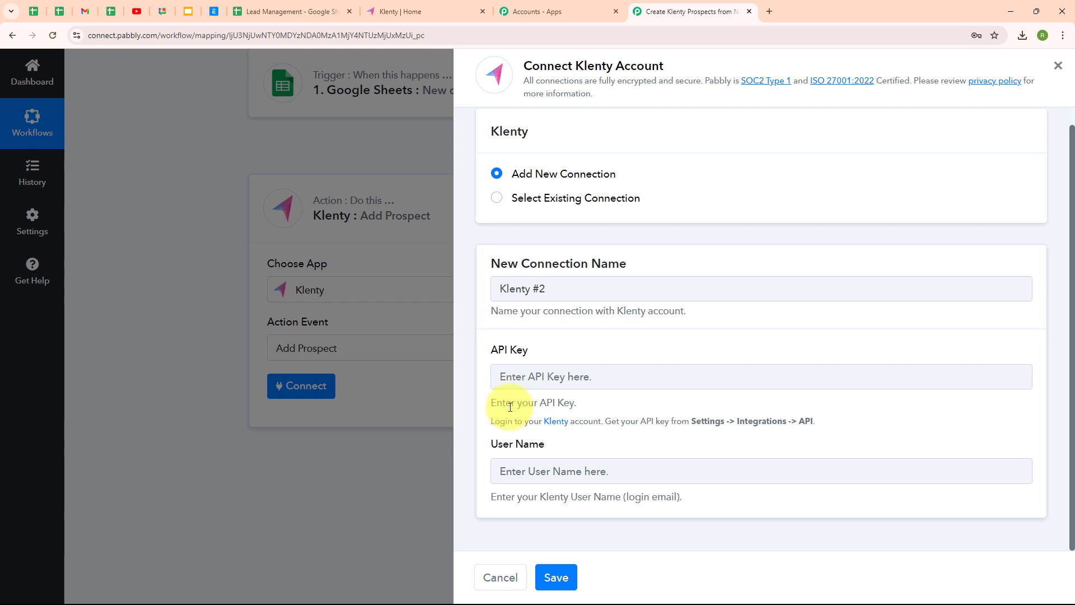
click(425, 19)
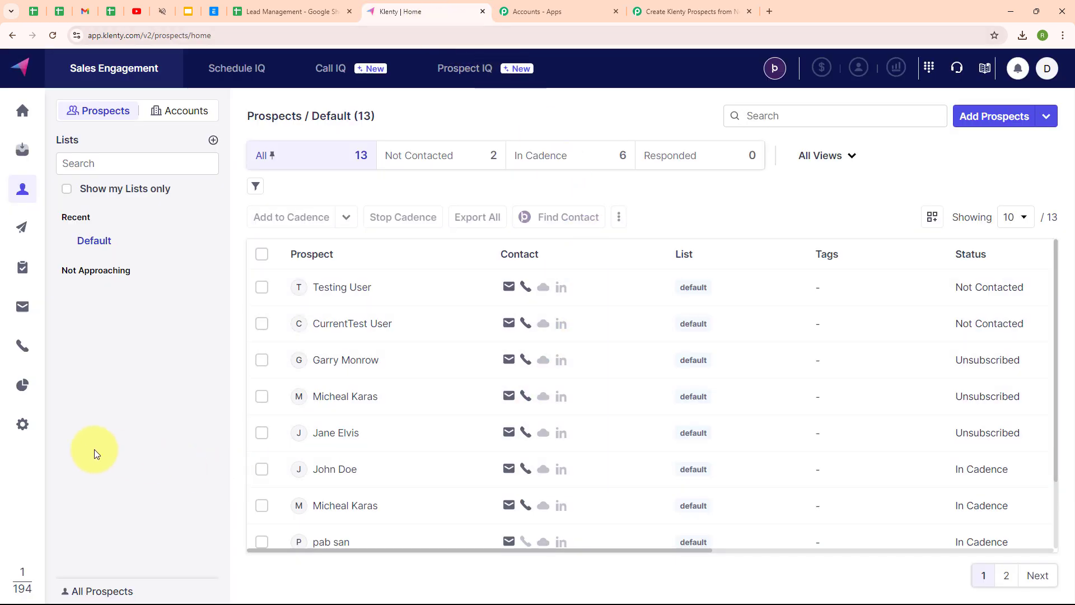
Reveal and select Klenty's Personal API Key under Settings > Integrations > API.
click(22, 425)
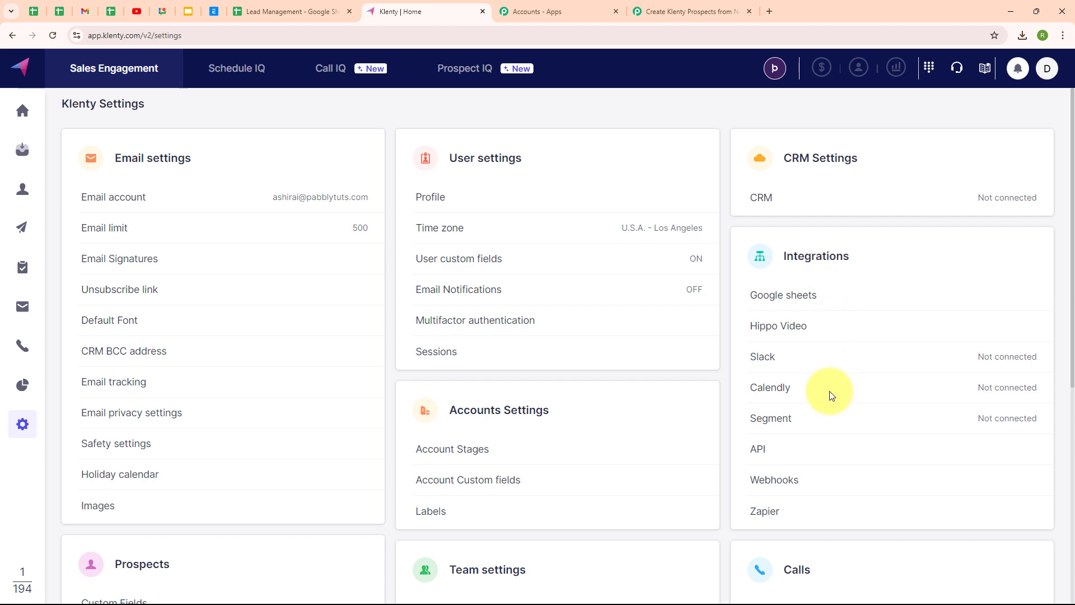
click(758, 454)
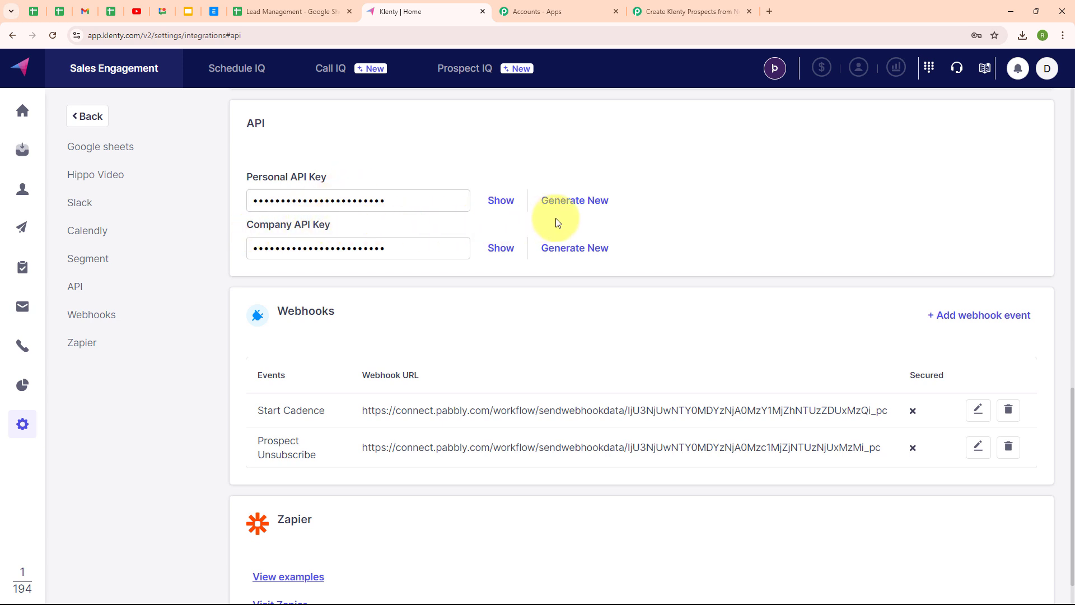
click(580, 207)
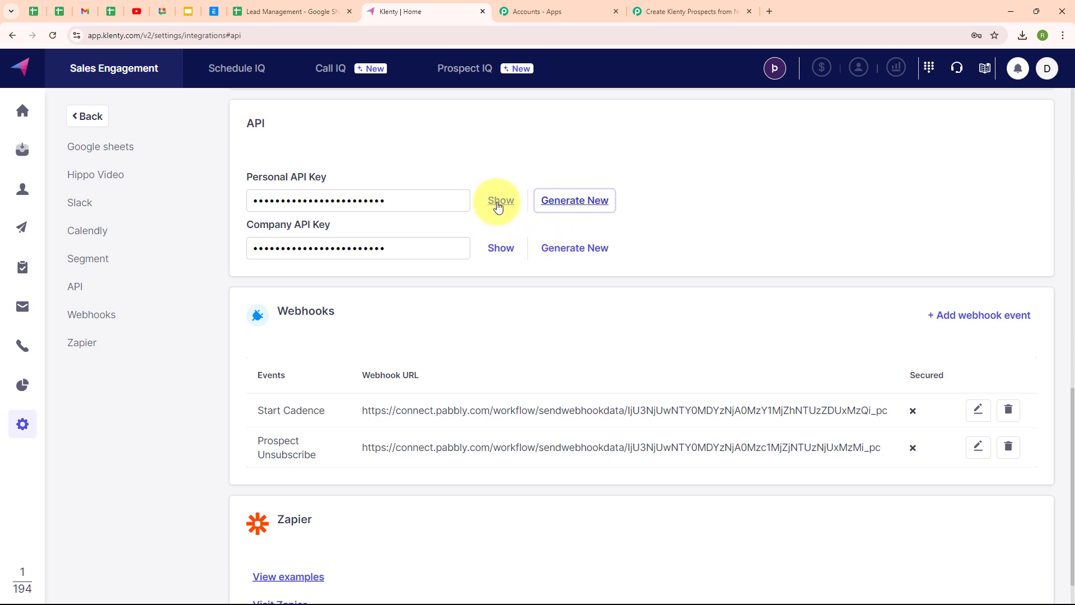
click(499, 201)
double_click(401, 199)
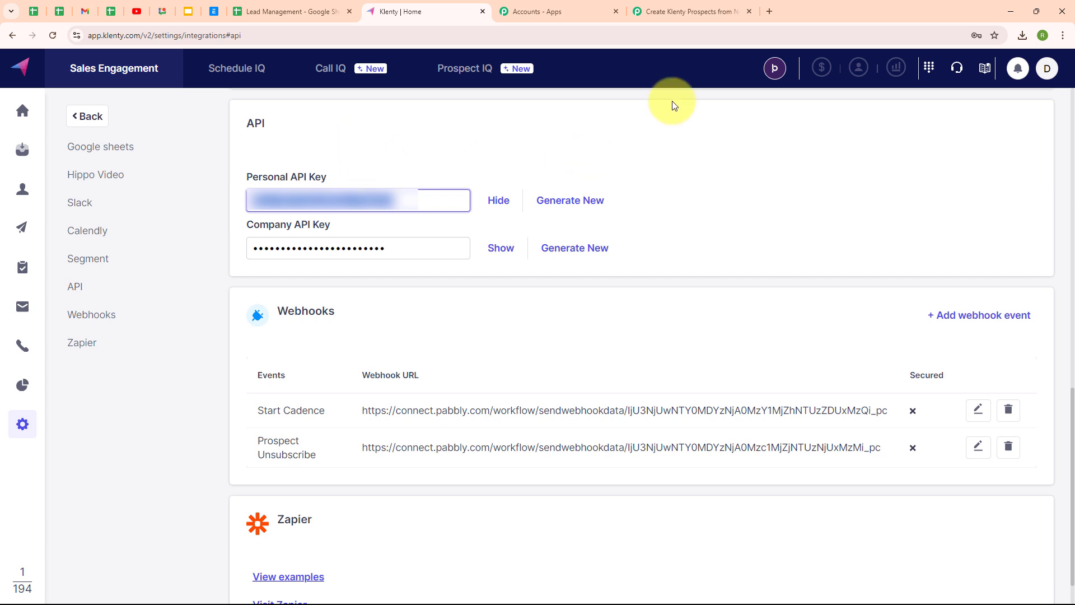
click(676, 7)
Paste the API key, enter the login email as User Name, and save the Klenty #2 connection.
click(547, 376)
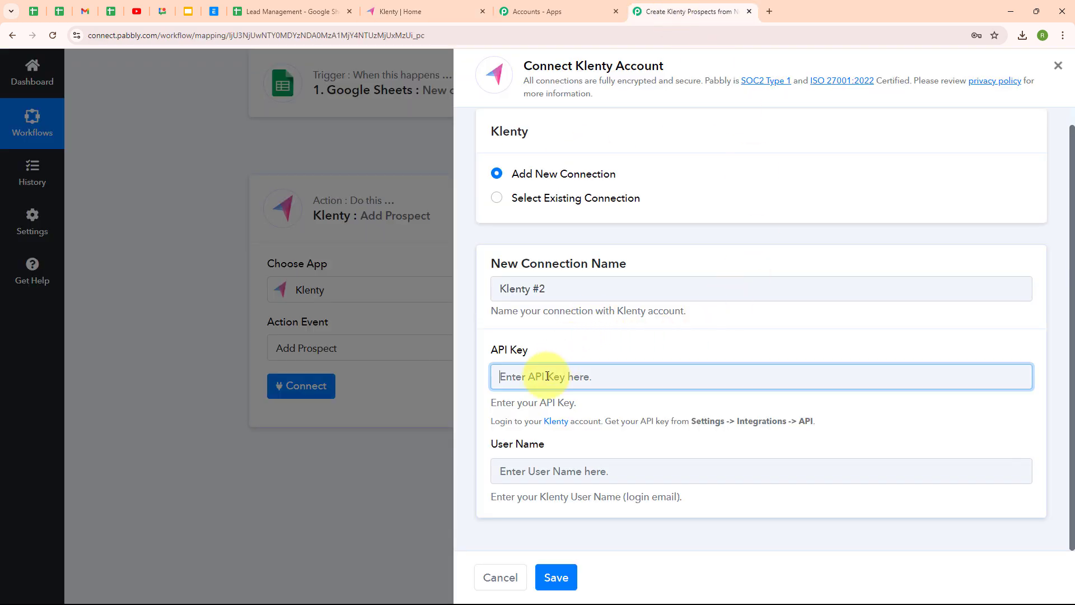
key(ctrl+v)
click(701, 406)
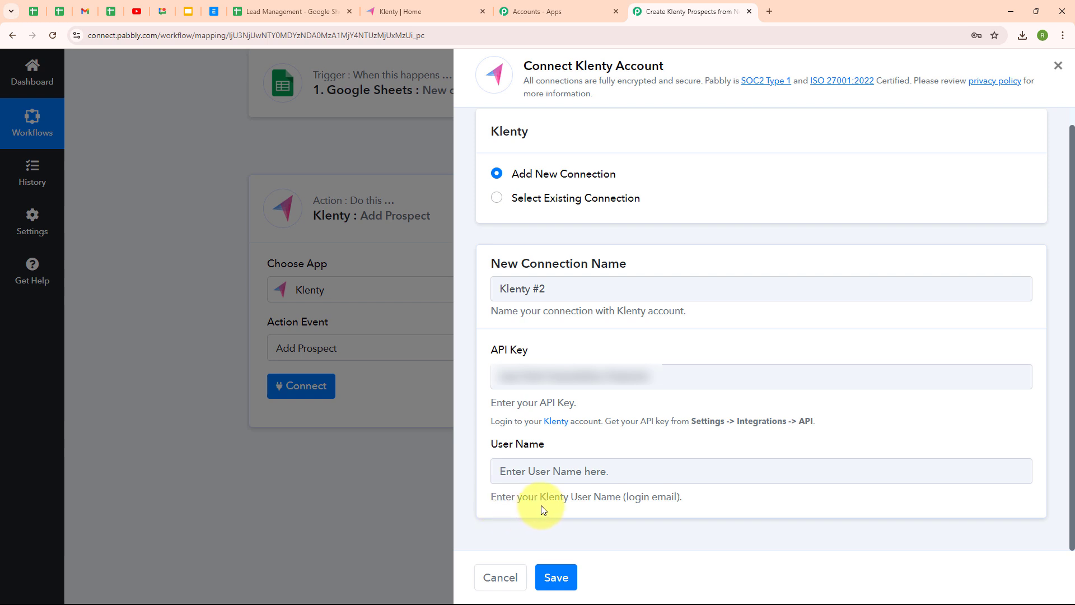
drag(622, 498, 703, 499)
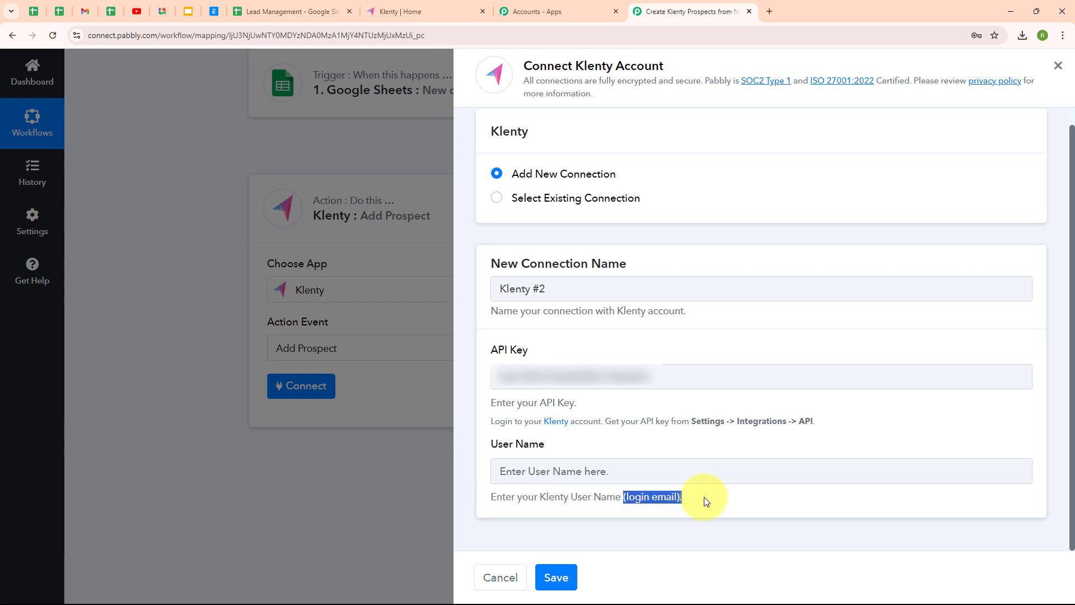
click(703, 499)
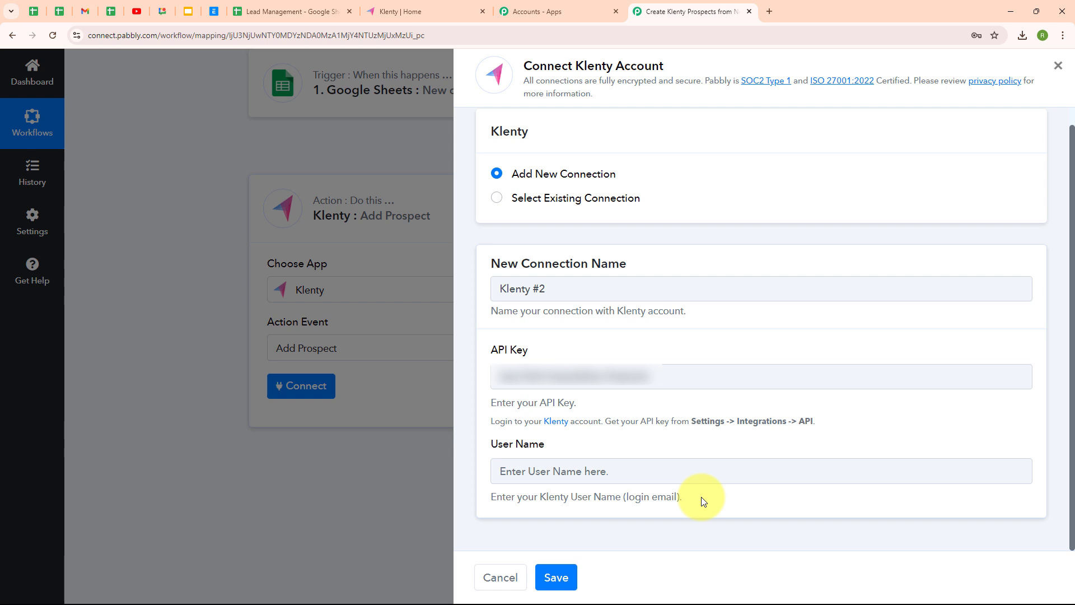
key(ctrl+v)
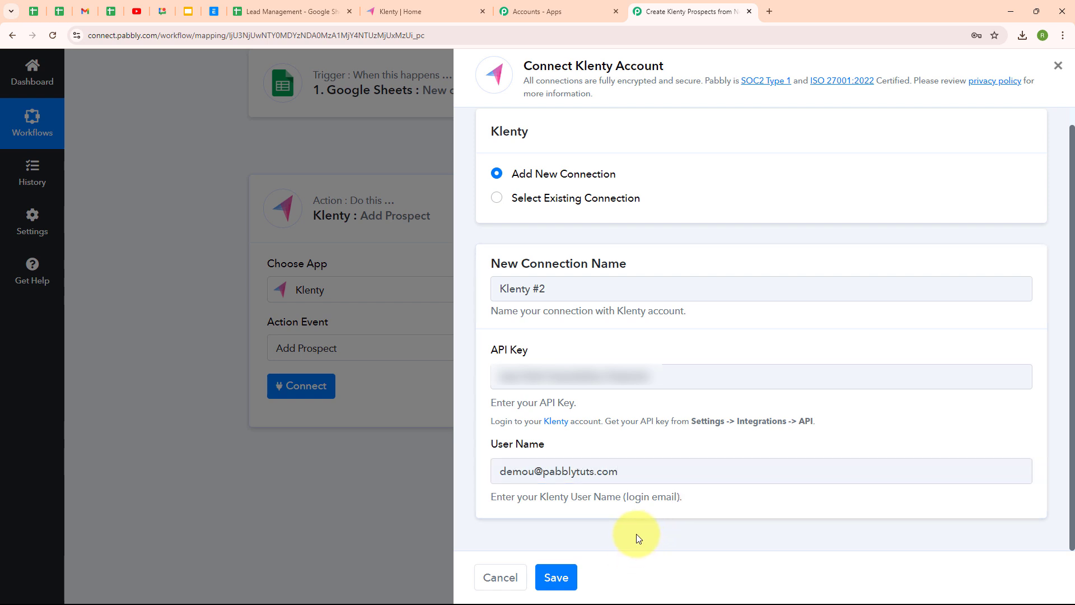
click(557, 577)
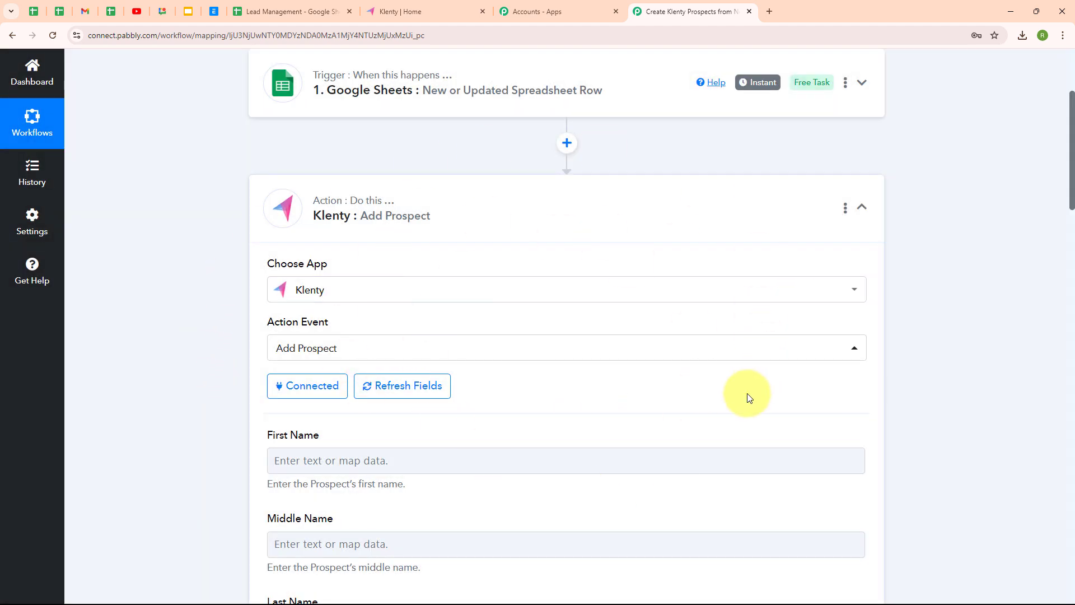
Map the sheet's First Name into the Klenty First Name field.
scroll(749, 396, down, 1)
scroll(749, 397, down, 4)
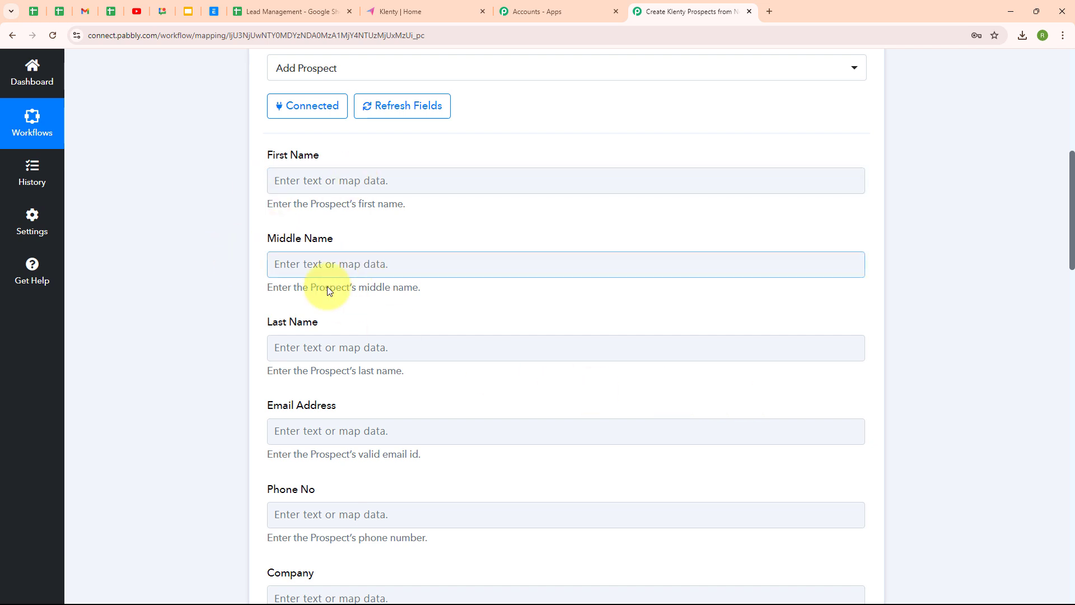
scroll(640, 492, down, 3)
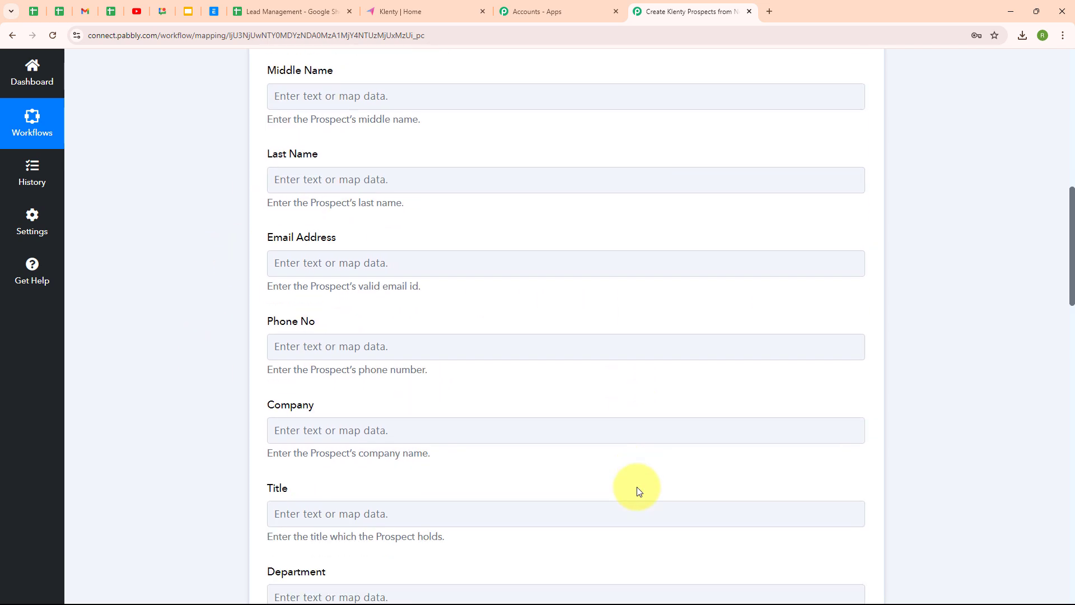
scroll(639, 491, up, 3)
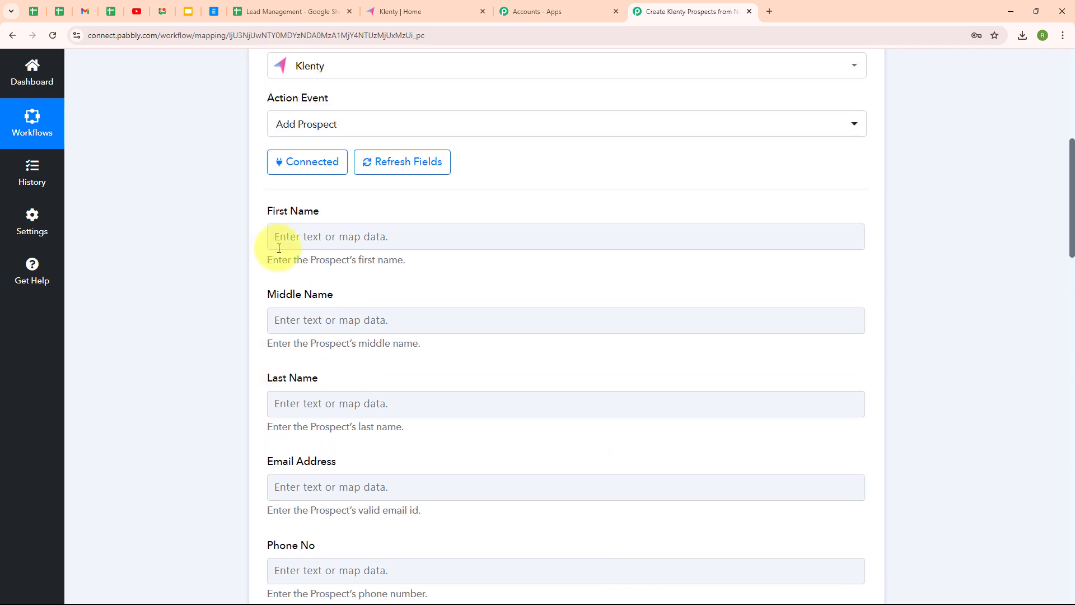
click(282, 235)
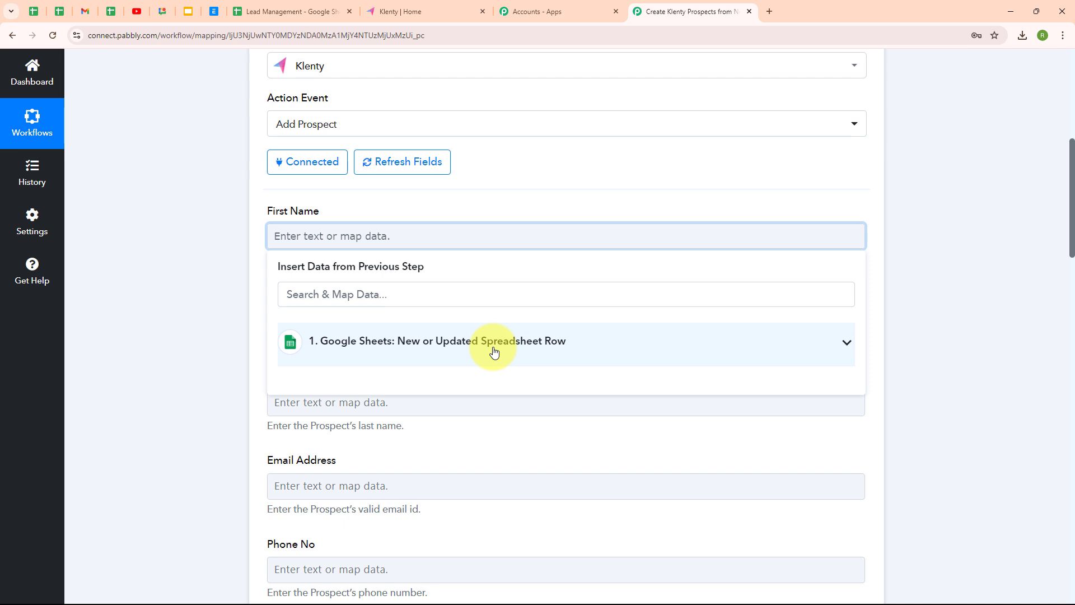
click(494, 352)
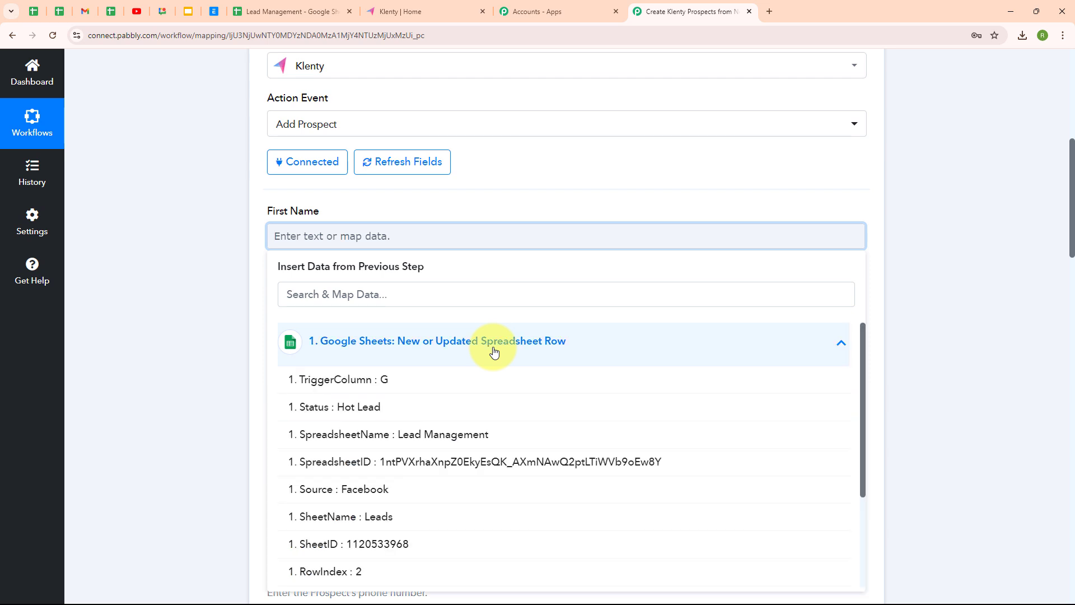
scroll(497, 516, down, 3)
click(412, 554)
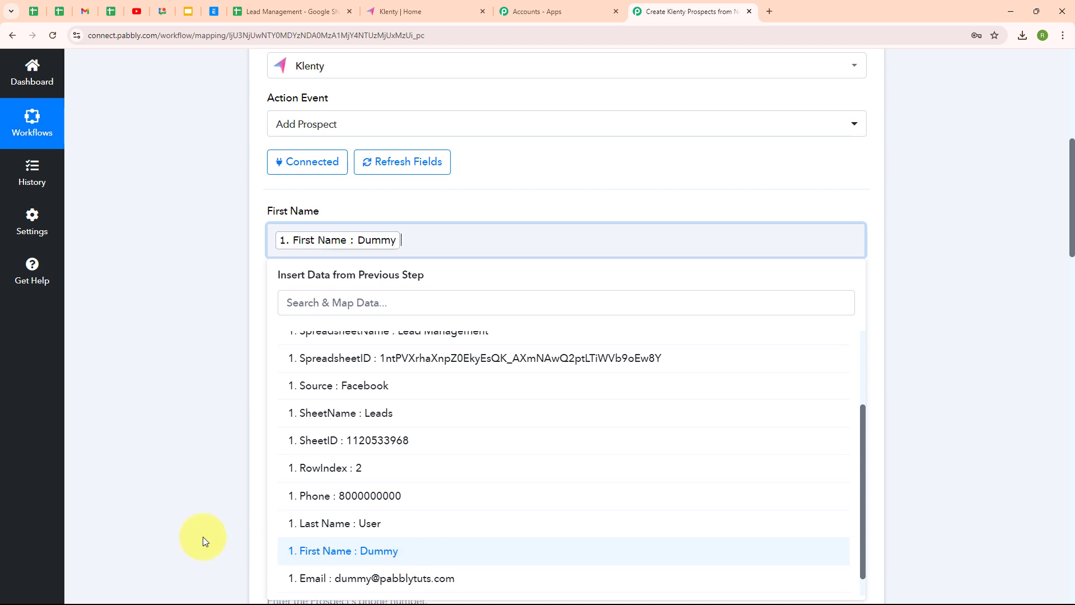
click(148, 434)
Map the sheet's Last Name and Email into Last Name and Email Address.
scroll(660, 354, down, 2)
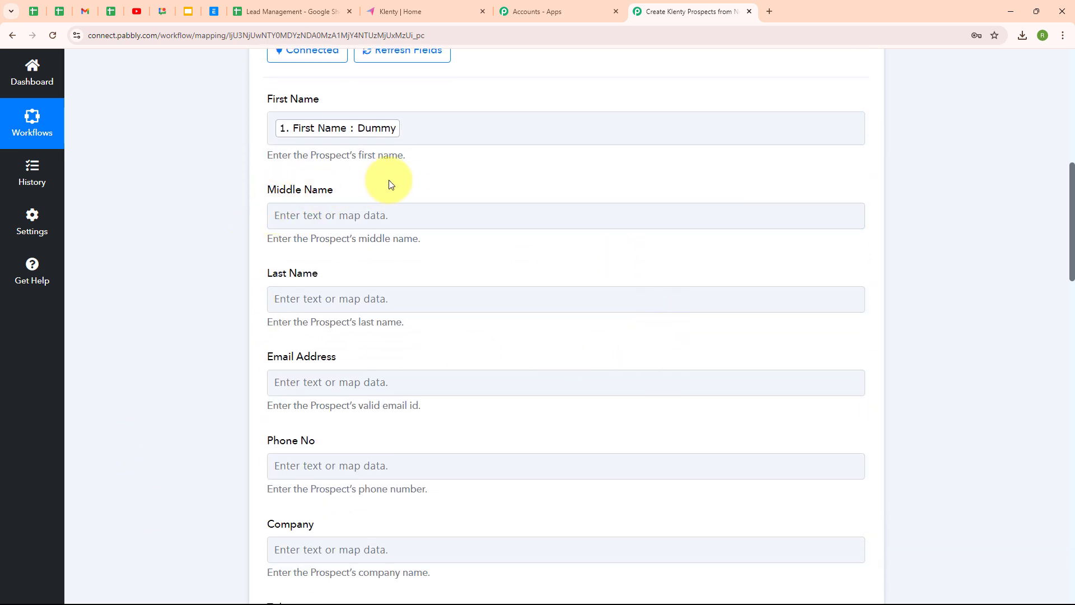
click(286, 302)
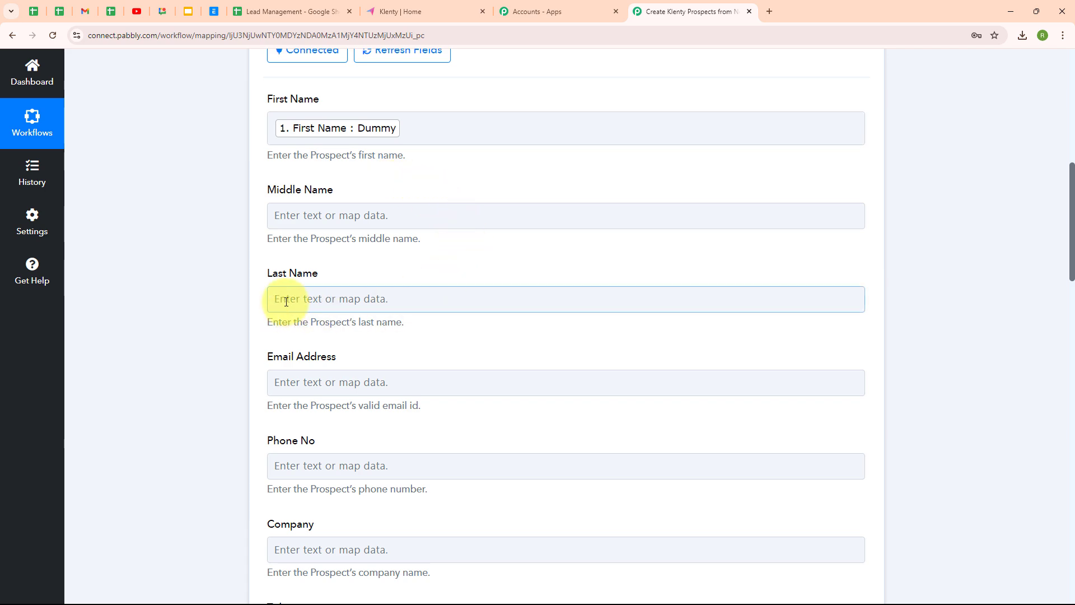
click(427, 420)
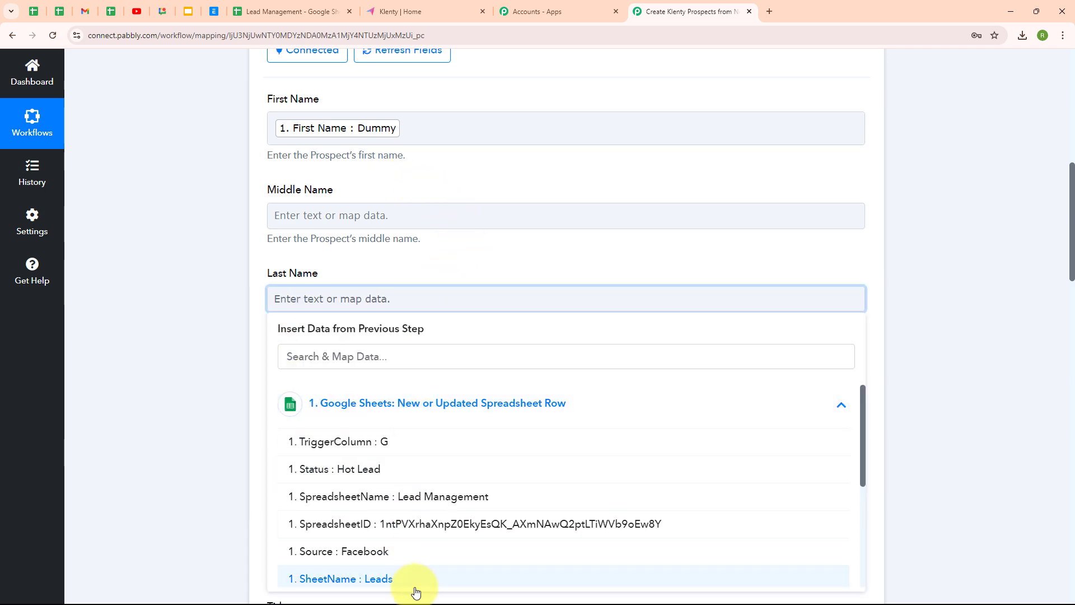
scroll(413, 566, down, 3)
scroll(413, 549, down, 1)
click(401, 522)
scroll(336, 336, down, 2)
click(319, 278)
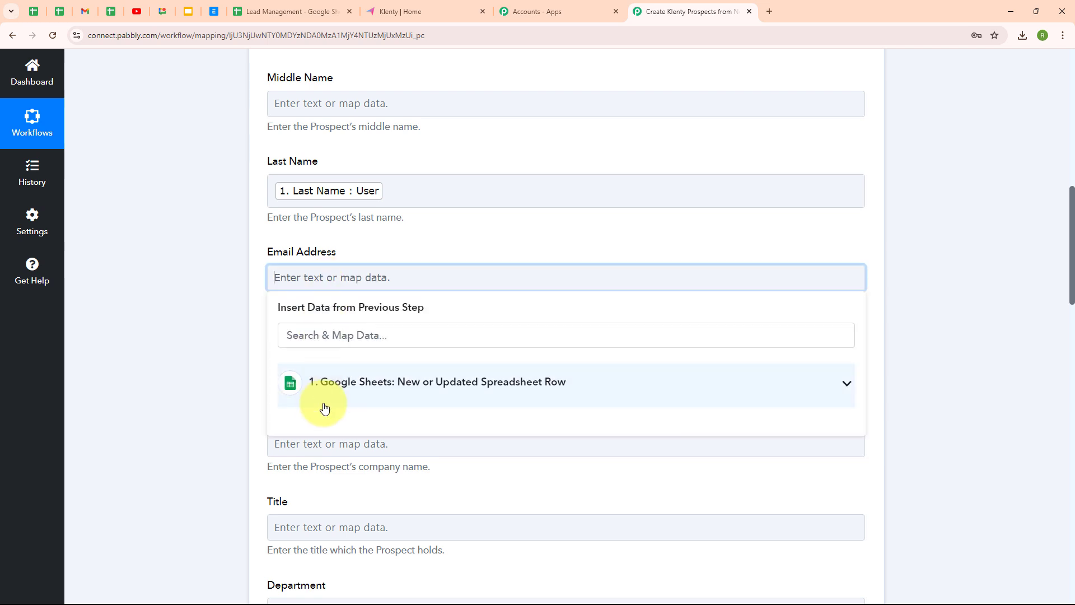
click(381, 395)
scroll(420, 532, down, 3)
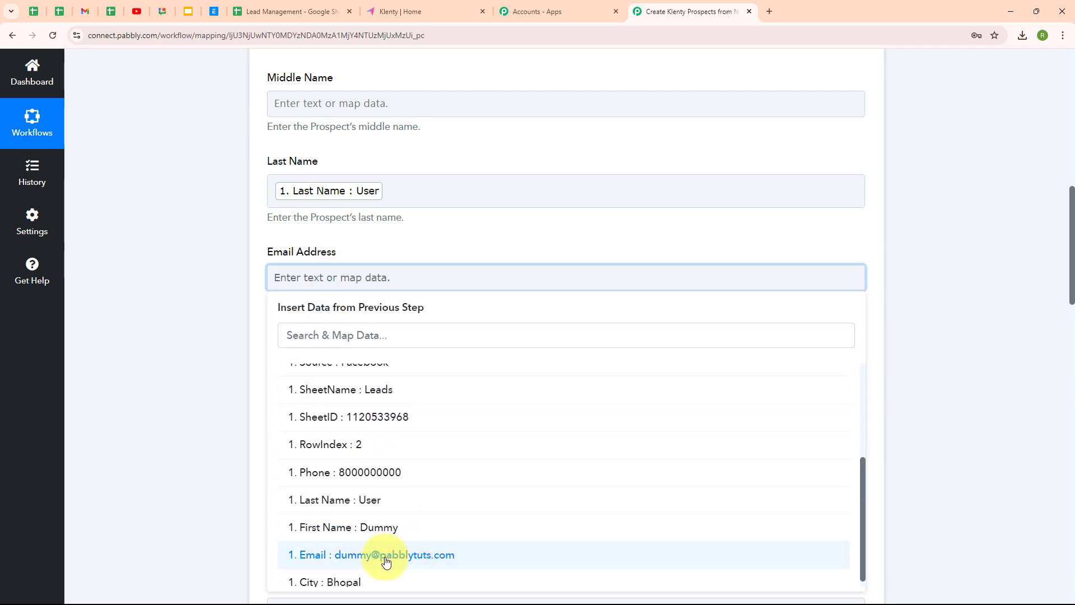
click(403, 555)
Map the sheet's Phone value into the Phone No field.
click(259, 494)
scroll(246, 280, down, 3)
click(271, 199)
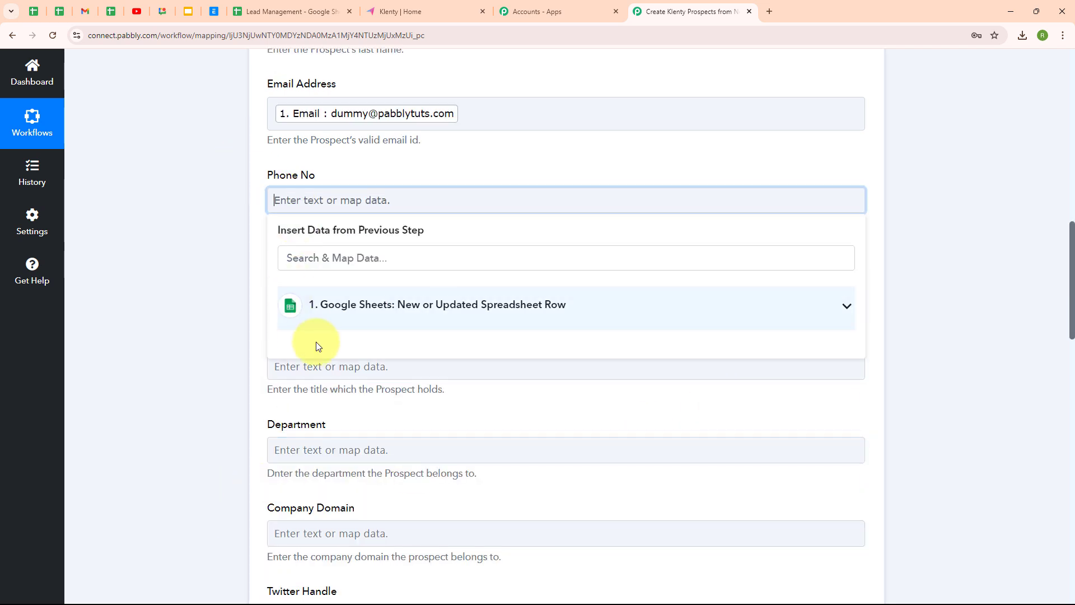
click(373, 305)
scroll(443, 510, down, 2)
click(426, 506)
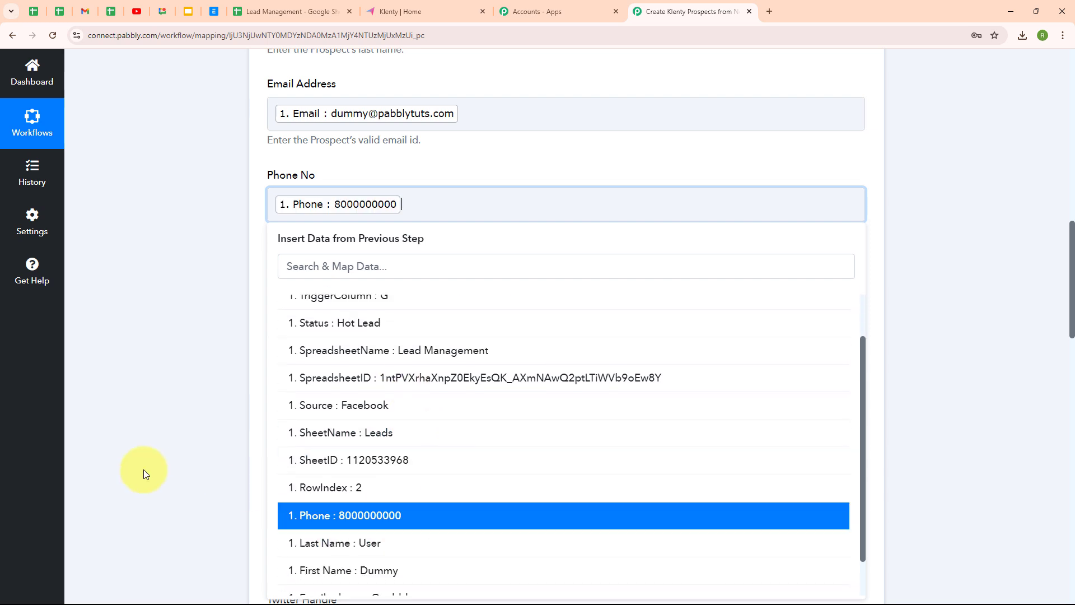
click(144, 468)
Map the sheet's City value, Bhopal, into the City field.
scroll(569, 384, down, 2)
scroll(569, 384, down, 1)
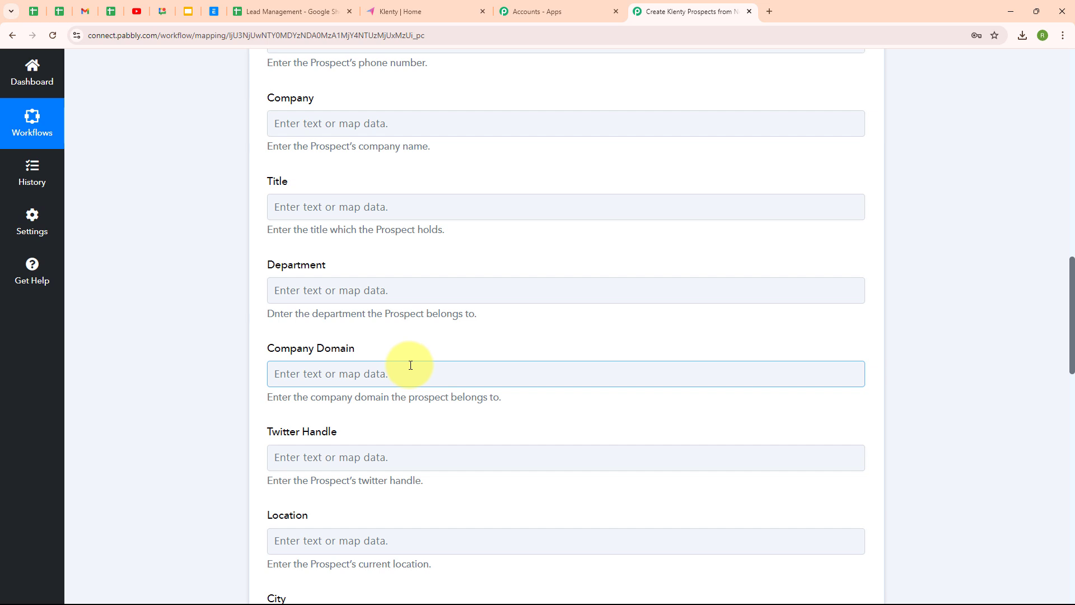
scroll(559, 411, down, 3)
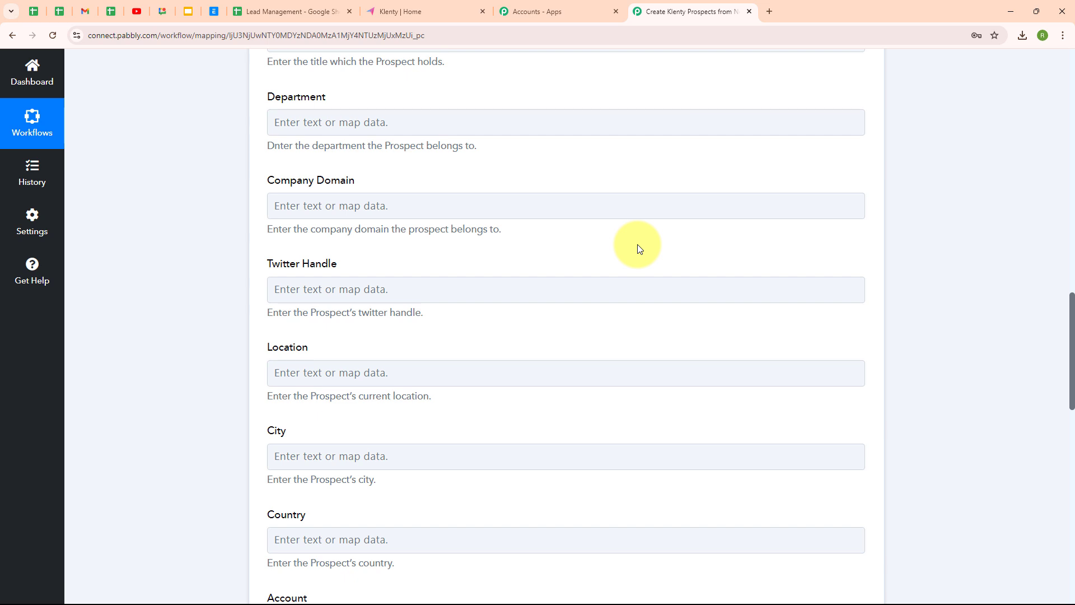
scroll(633, 277, down, 3)
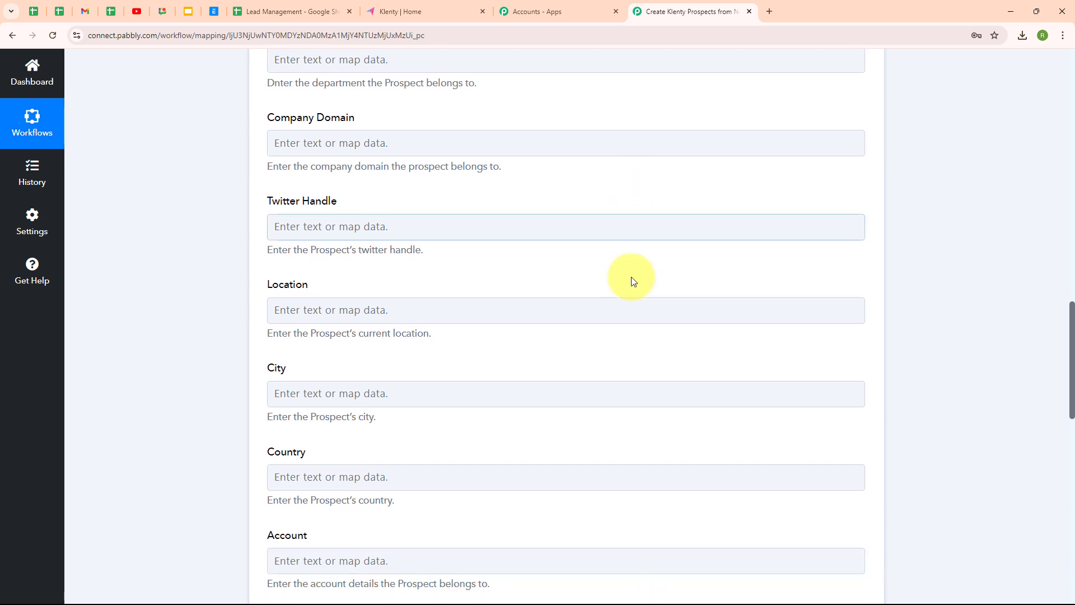
click(273, 287)
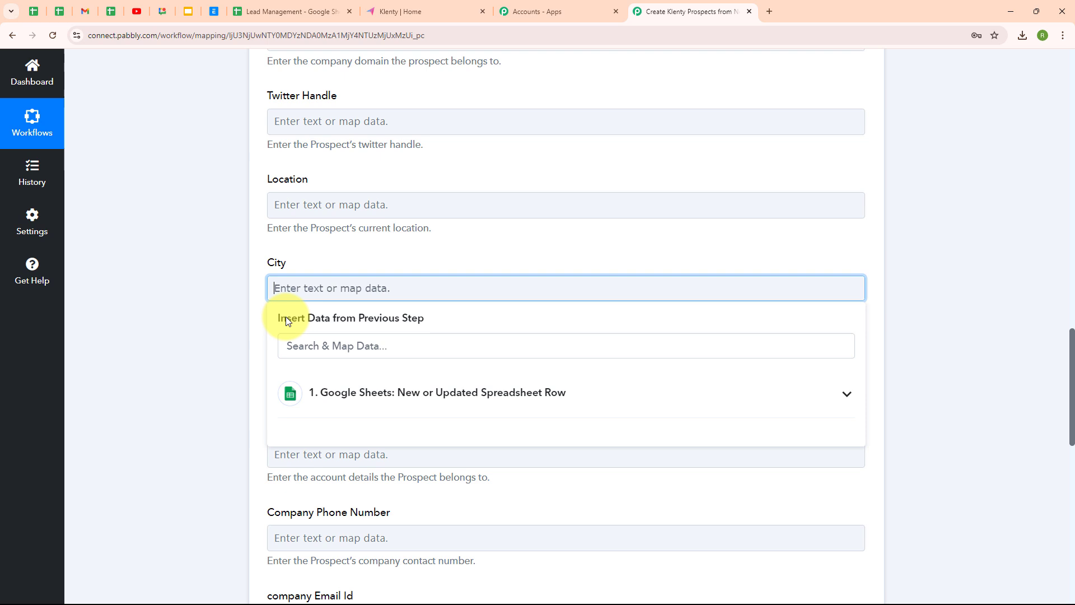
click(502, 399)
scroll(481, 504, down, 3)
scroll(471, 546, down, 1)
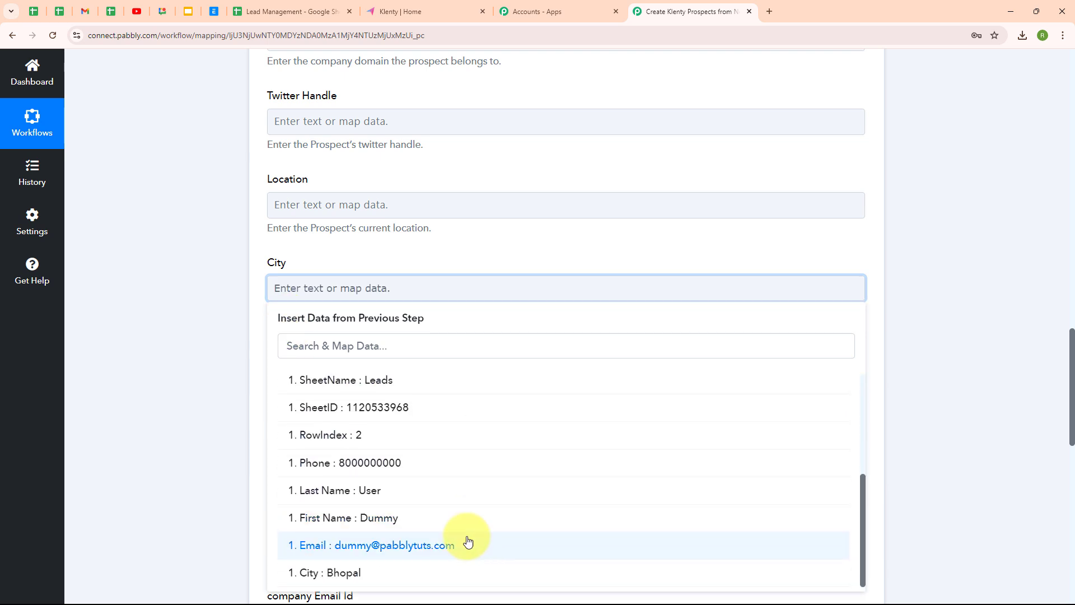
click(439, 569)
click(167, 361)
scroll(587, 346, down, 8)
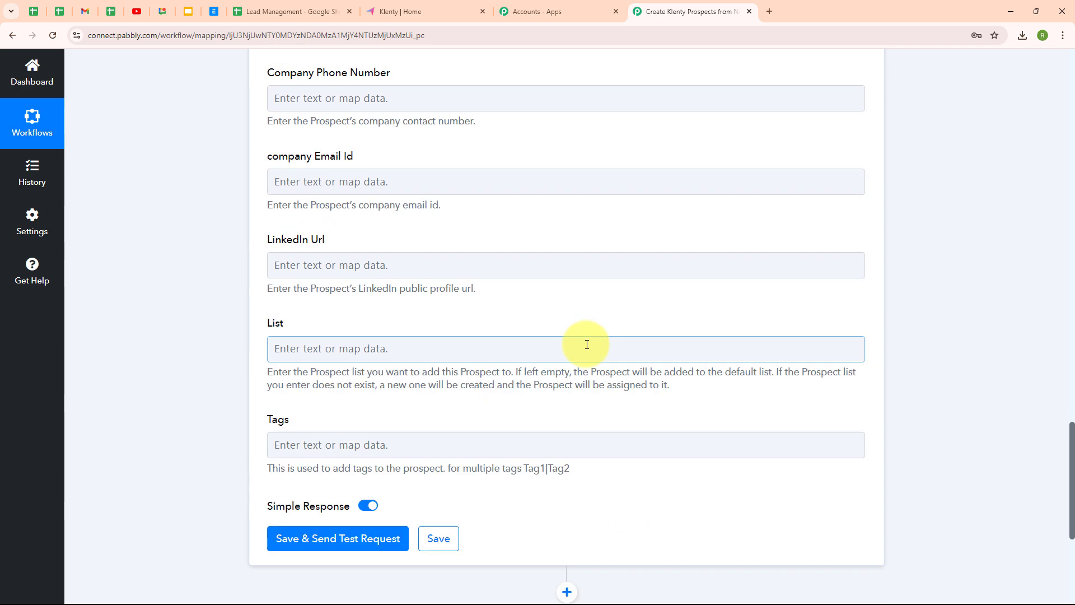
Save the Add Prospect step and test it, getting a NOT_CONTACTED prospect response.
click(330, 547)
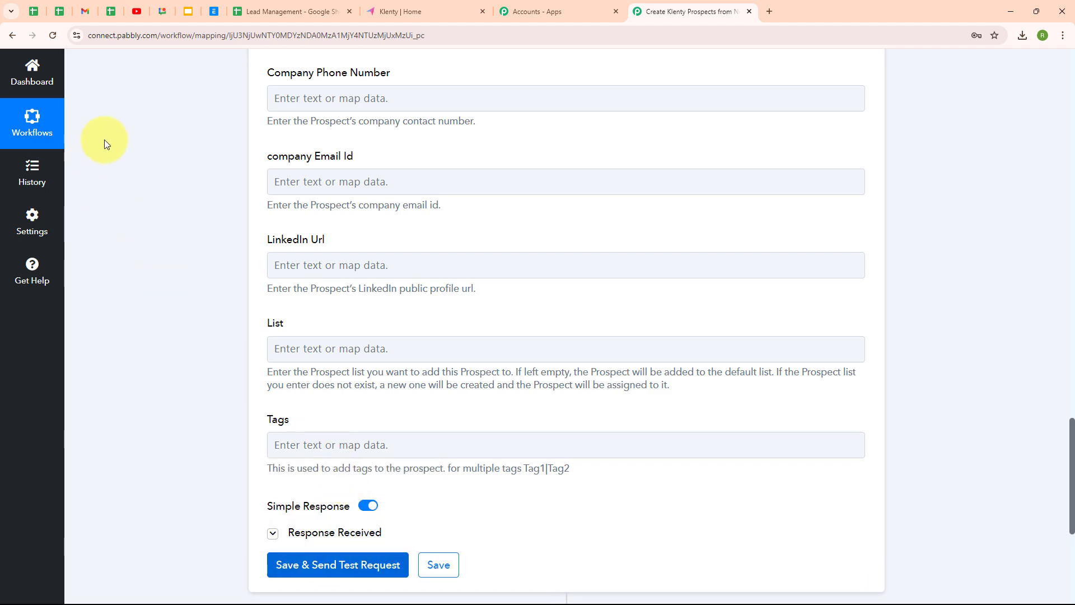
scroll(711, 308, down, 5)
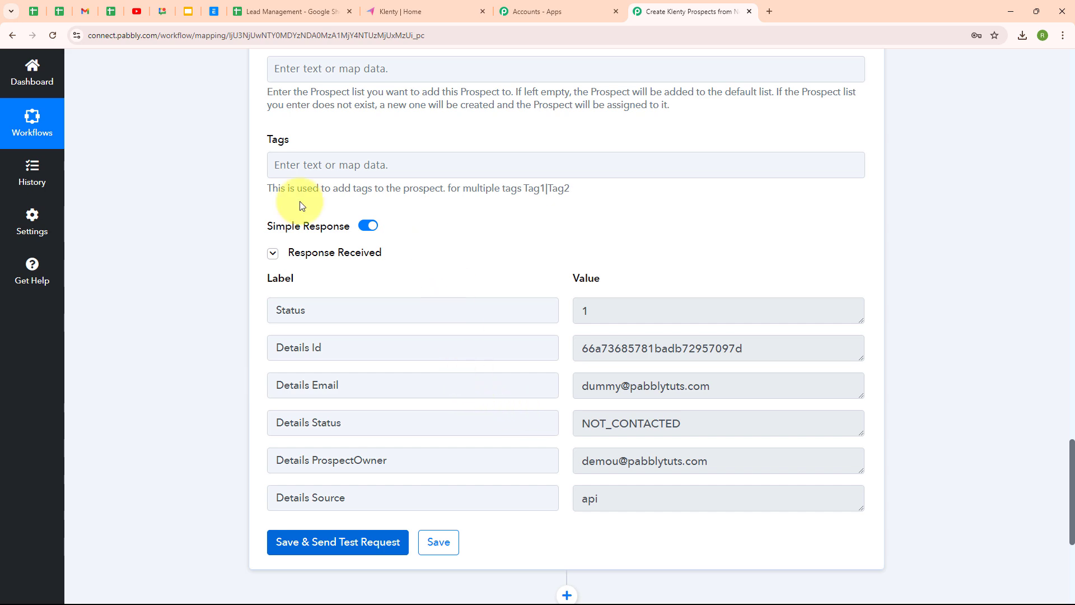
scroll(1007, 190, up, 5)
scroll(1005, 186, up, 20)
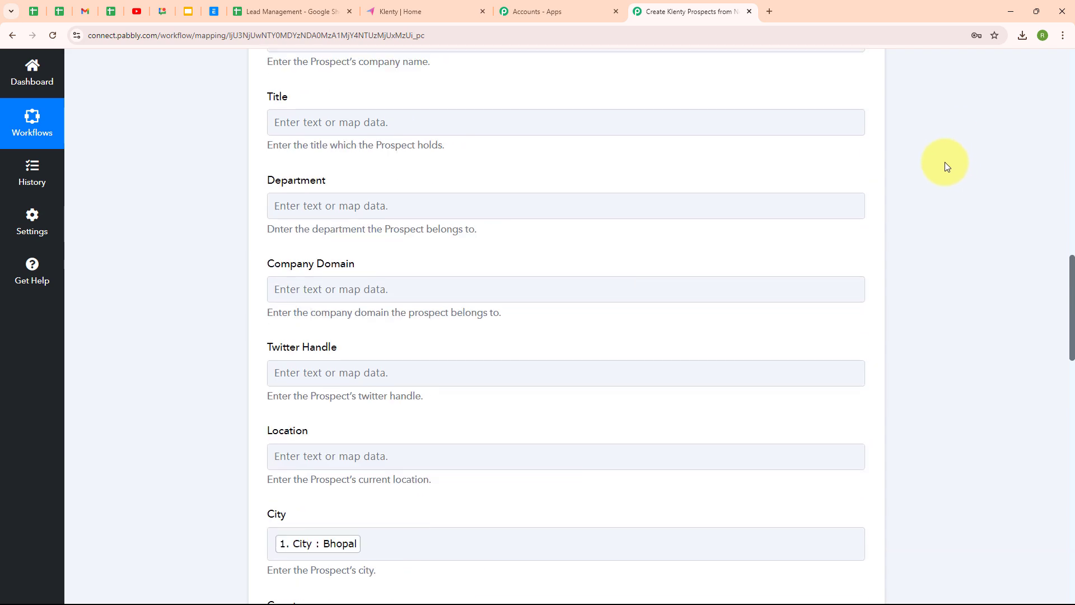
click(865, 218)
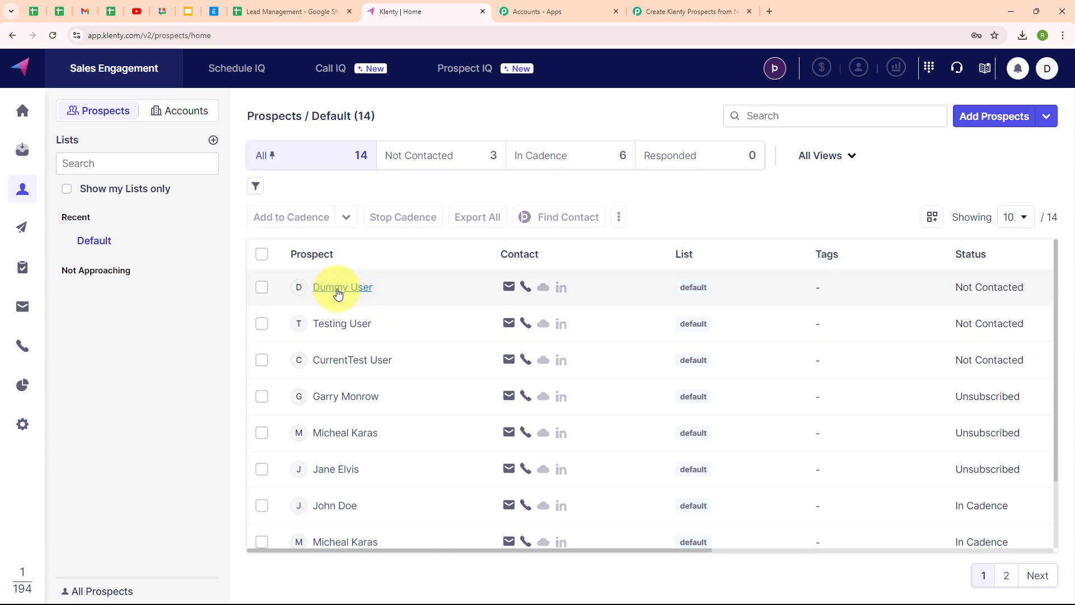
Confirm the test prospect is listed in Klenty, then return to the Pabbly workflow.
mouse_move(506, 288)
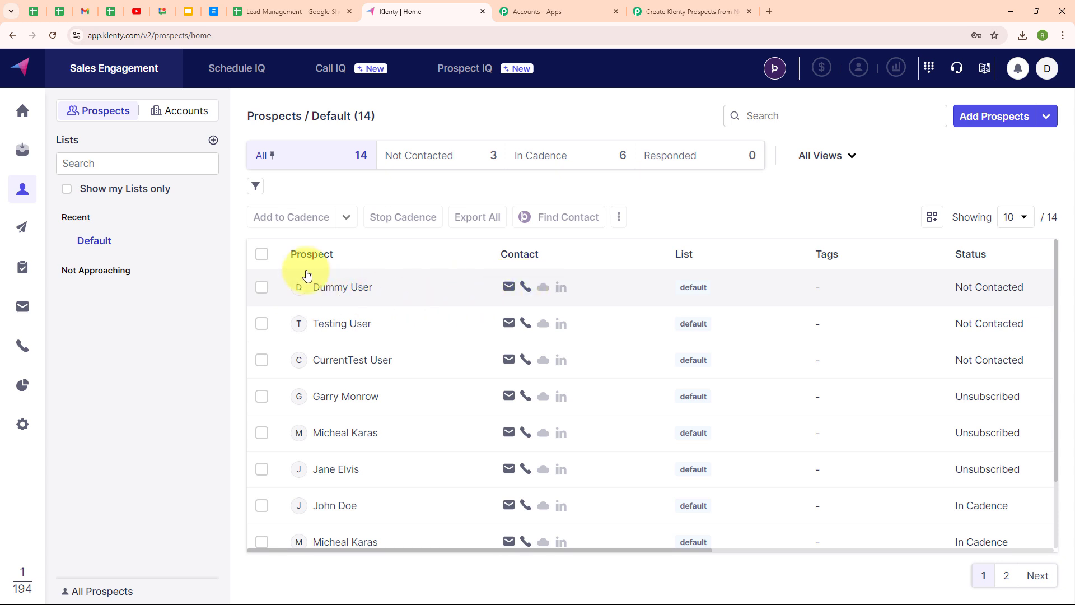
click(684, 12)
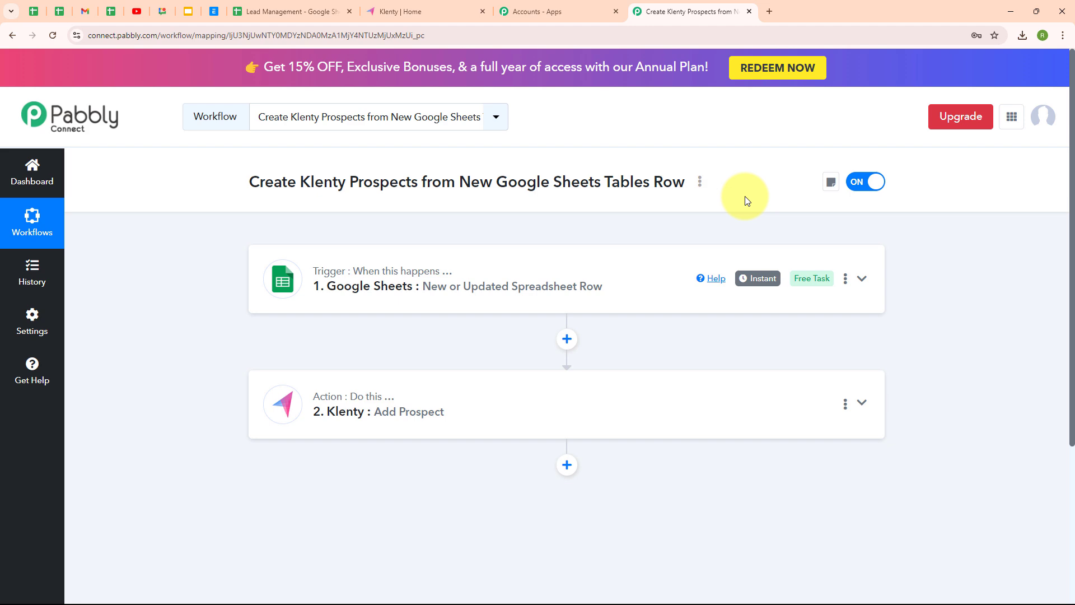
Enter First Name 'Test', Last Name 'Lead', City 'Ajmer' and the lead's e-mail in row 3.
click(303, 9)
double_click(106, 237)
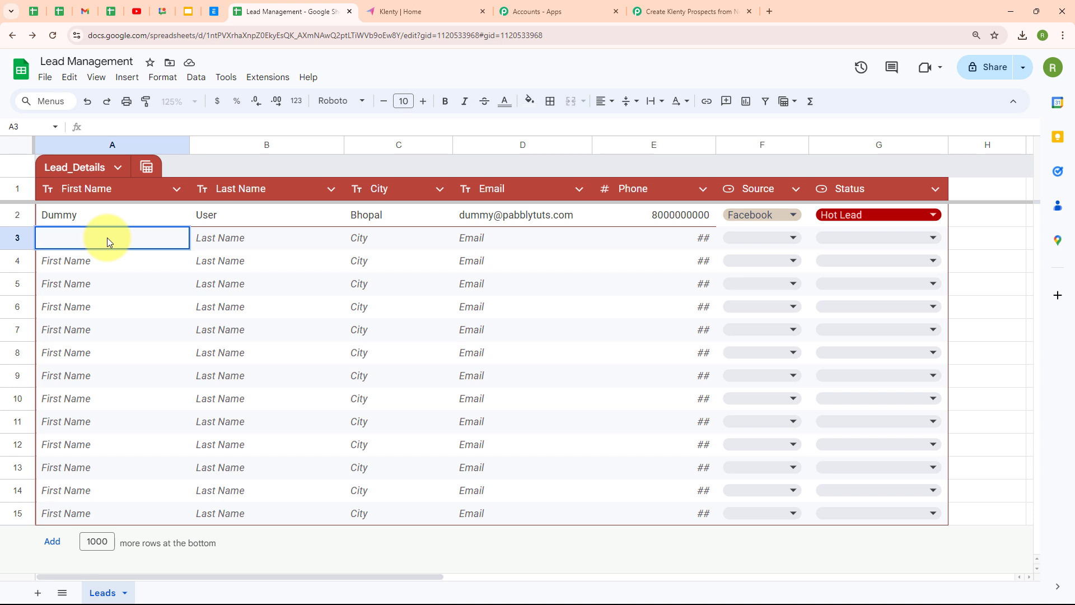
text(Test)
double_click(242, 245)
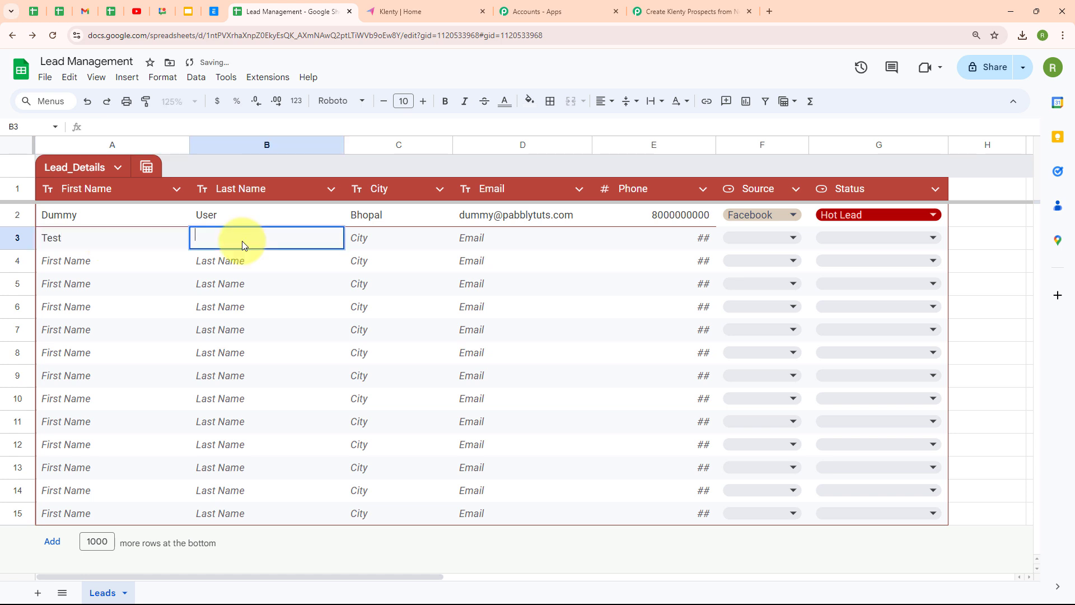
text(Lead)
double_click(379, 239)
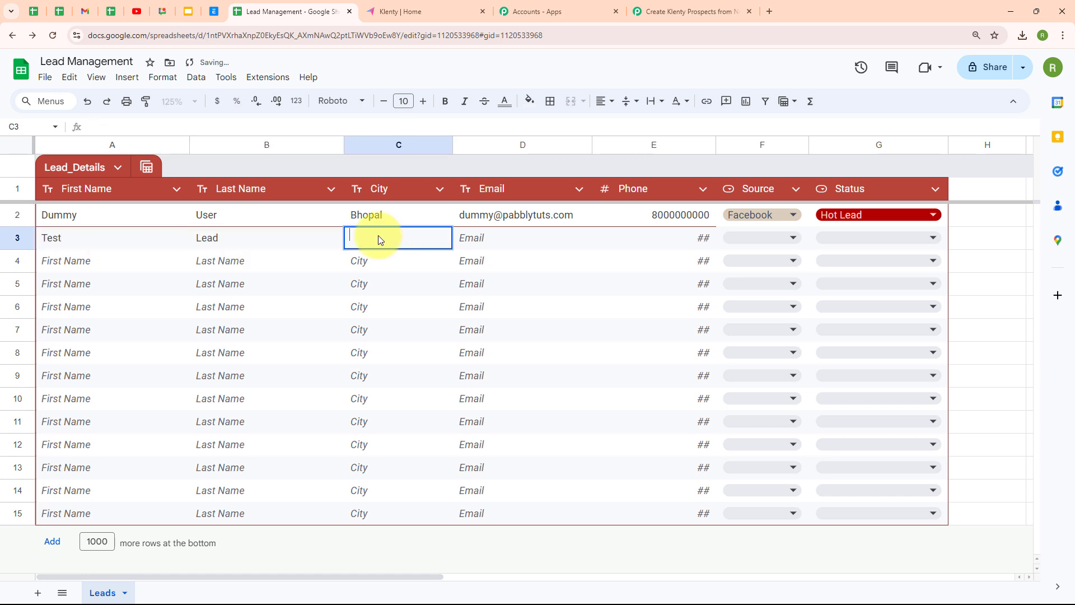
text(Ajmer)
double_click(481, 241)
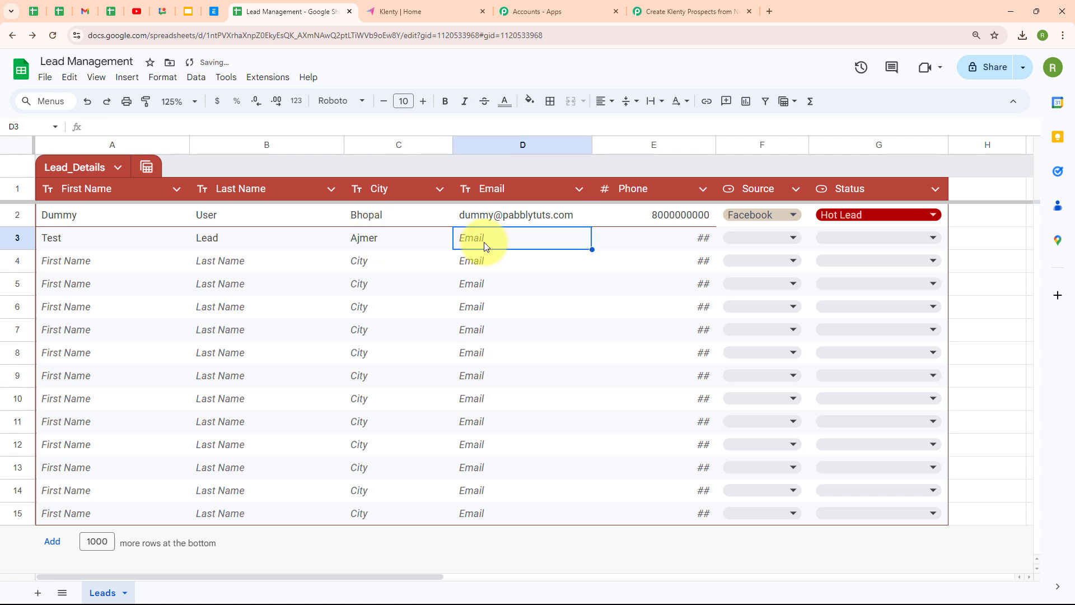
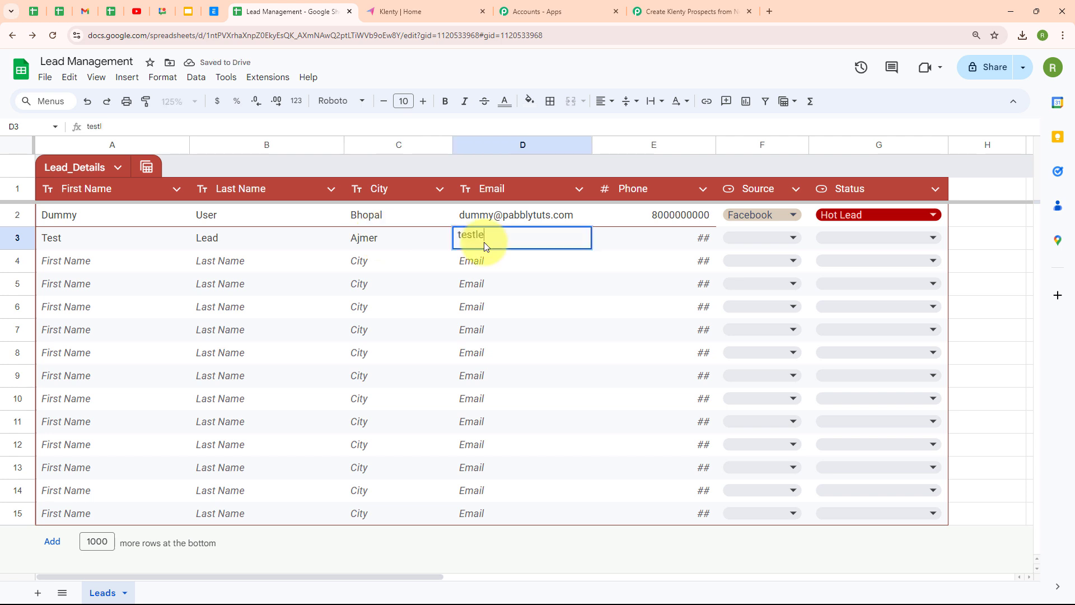
Add the lead's phone number, Source Website and Status Cold Lead to row 3.
double_click(686, 235)
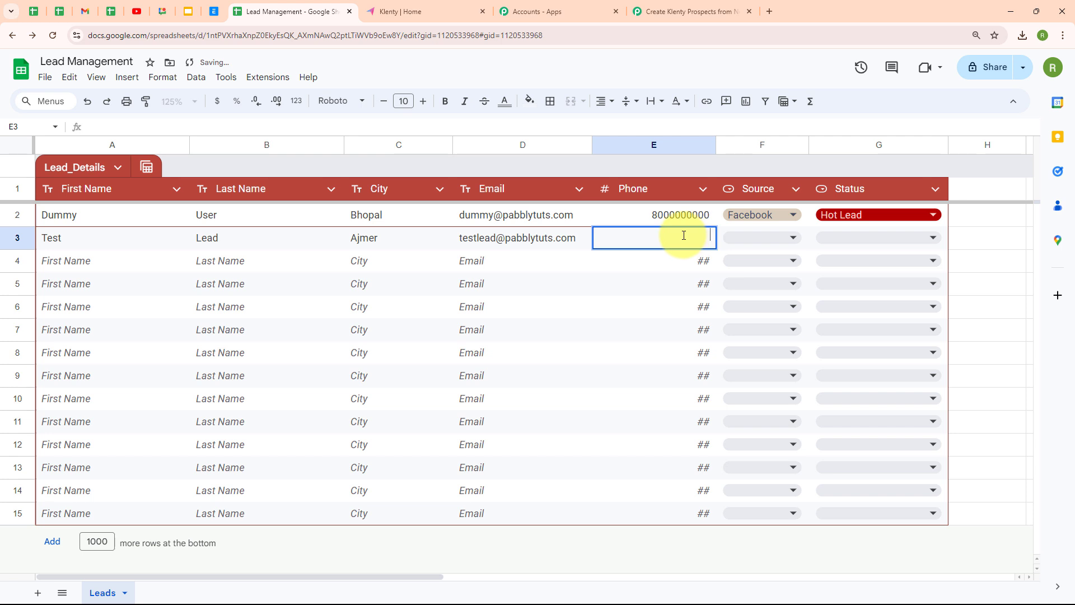
text(7000000000)
click(785, 244)
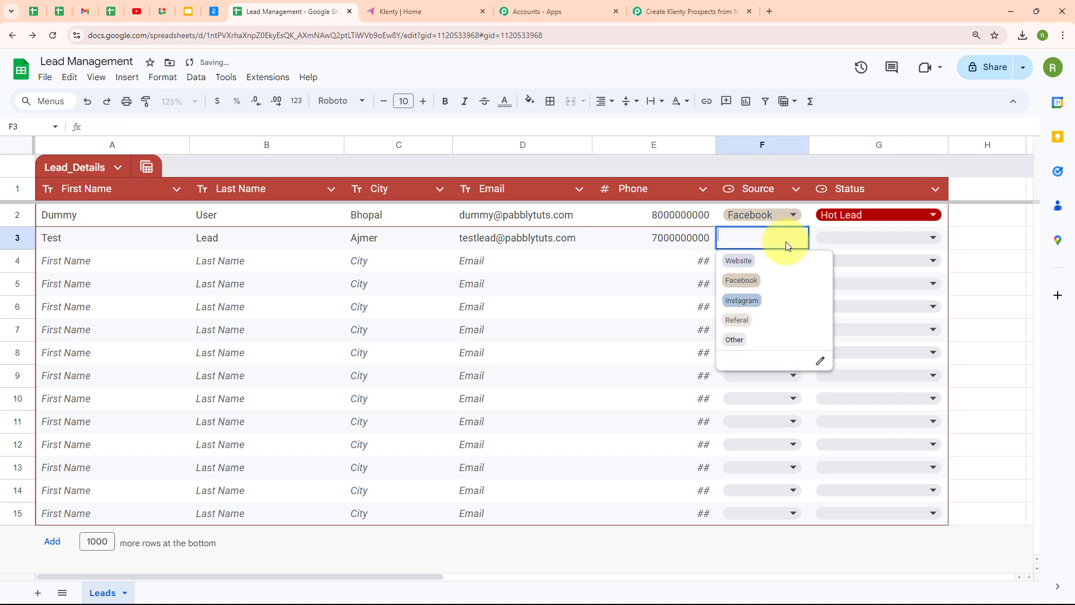
click(777, 259)
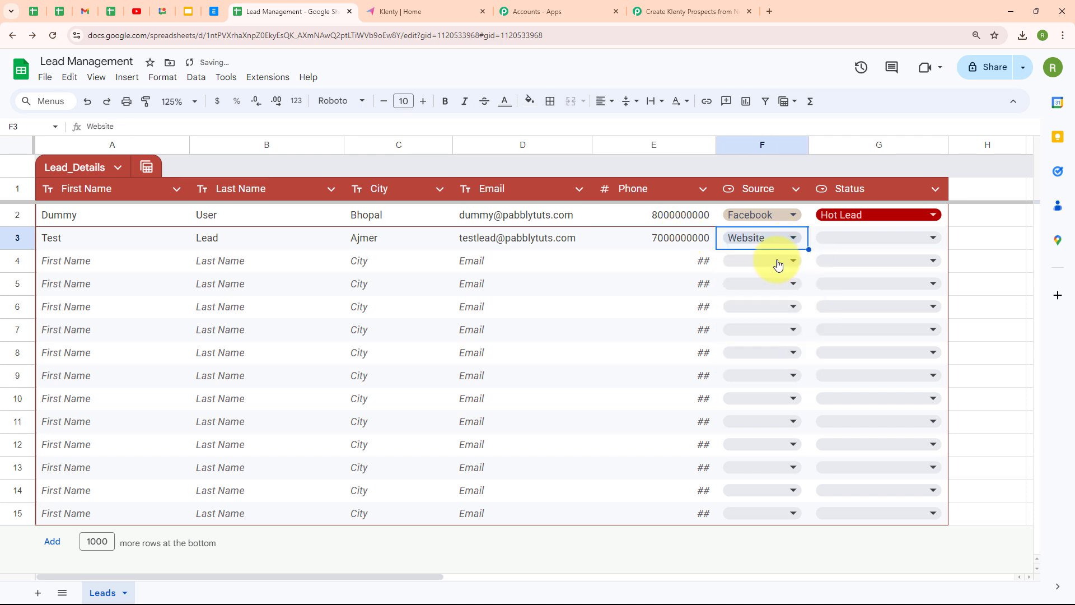
click(895, 235)
click(895, 280)
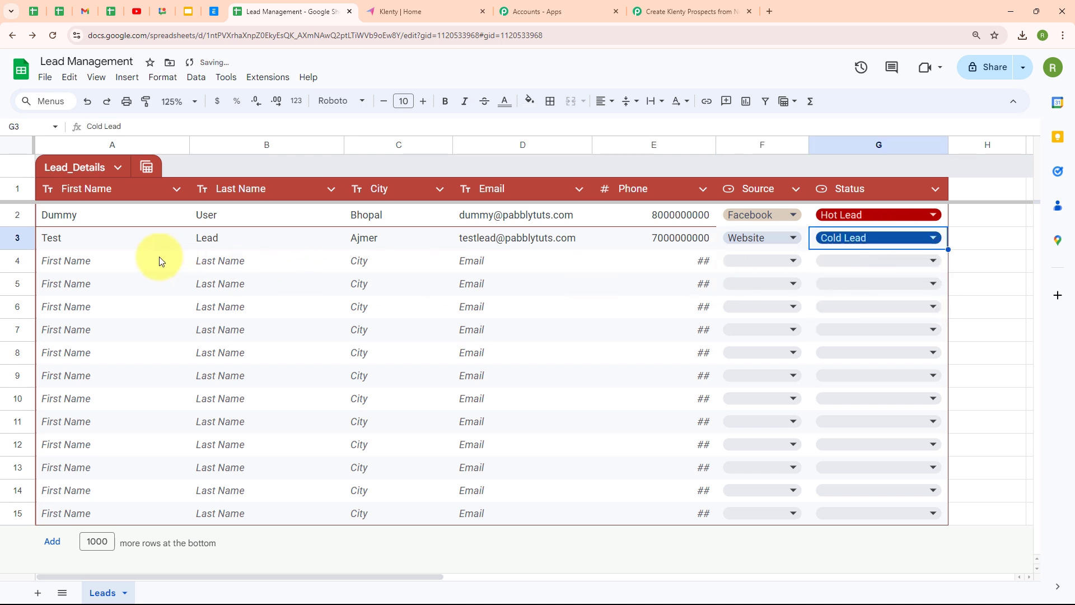
click(118, 259)
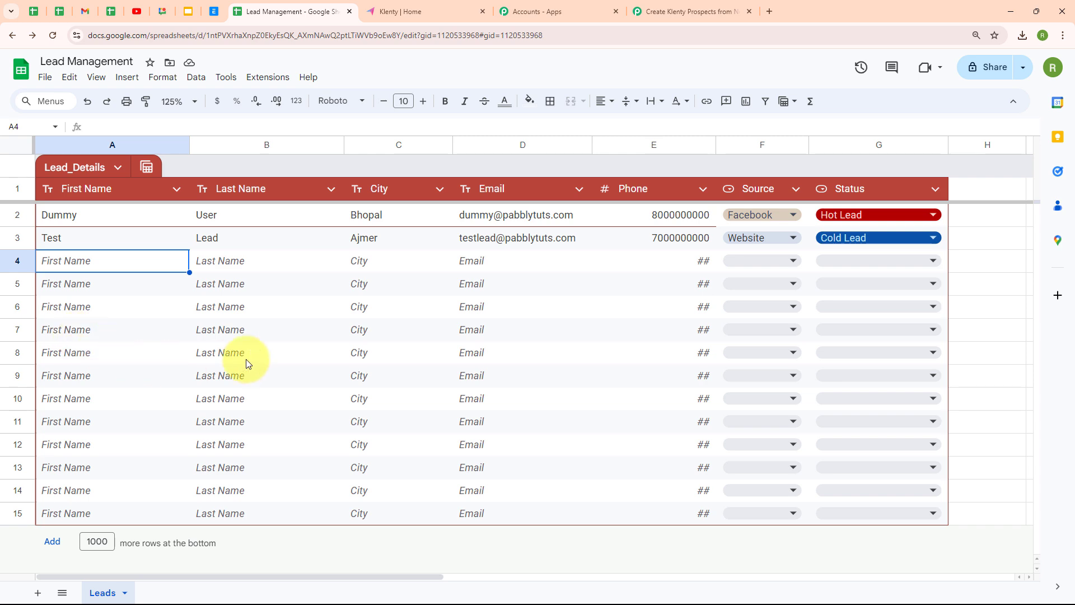
Reload Klenty's prospects to confirm Test Lead was added, making 15 in total.
click(394, 11)
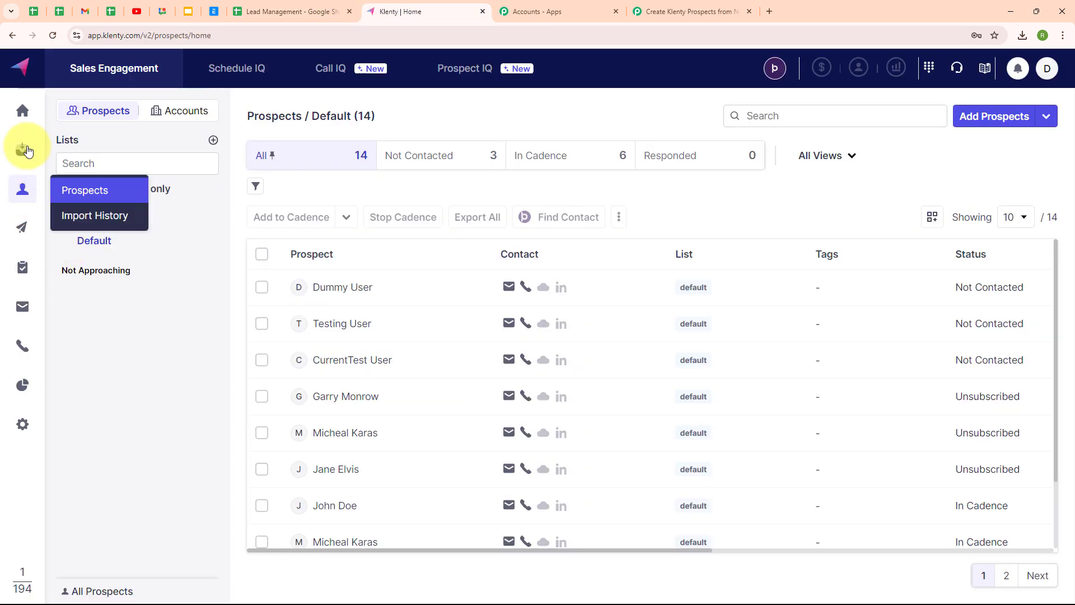
click(53, 36)
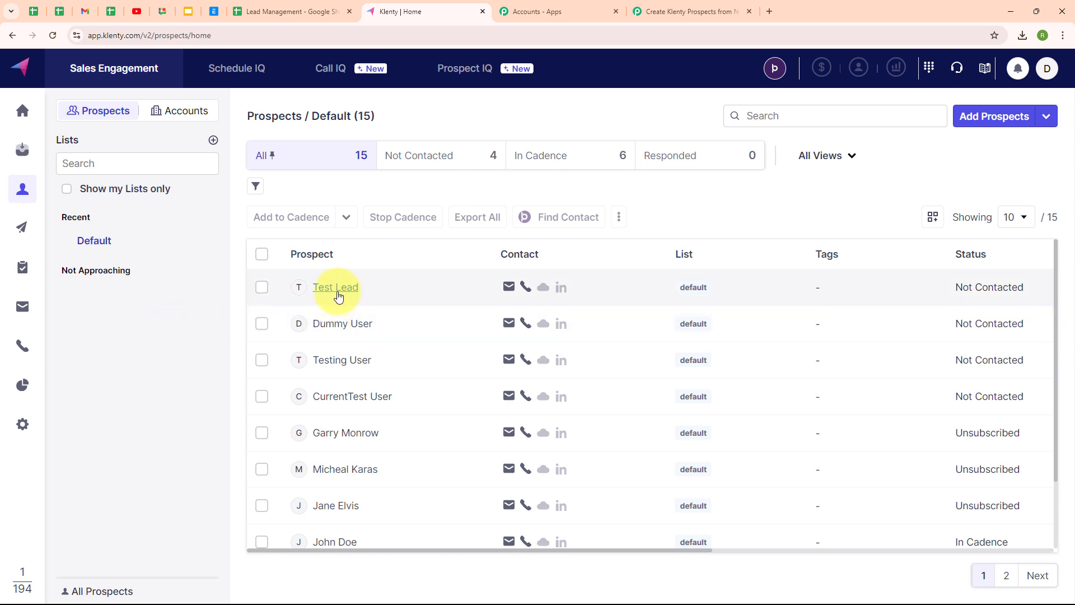
mouse_move(512, 287)
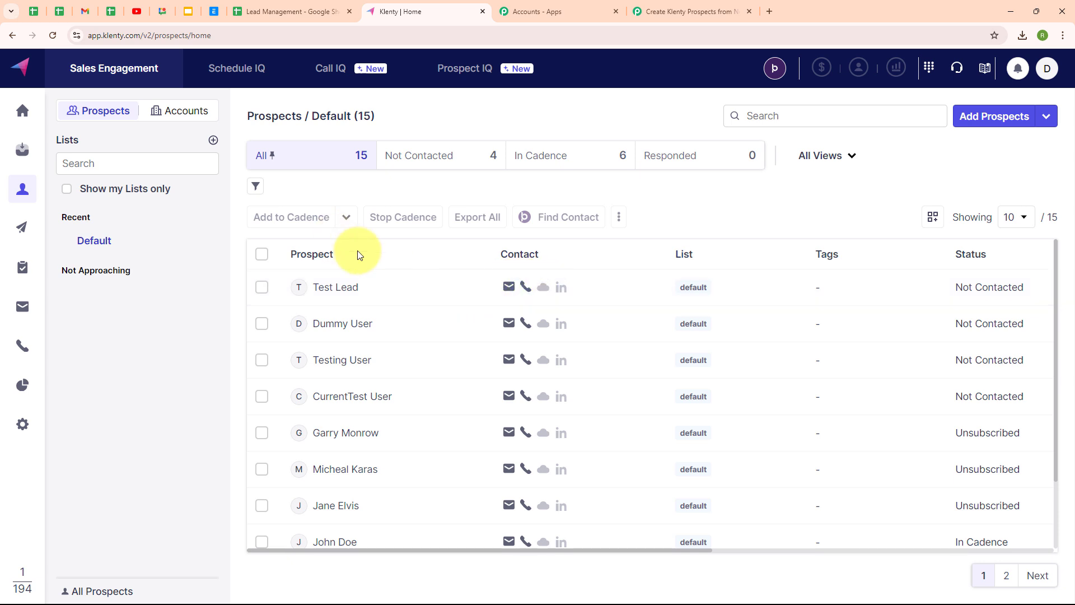
click(711, 4)
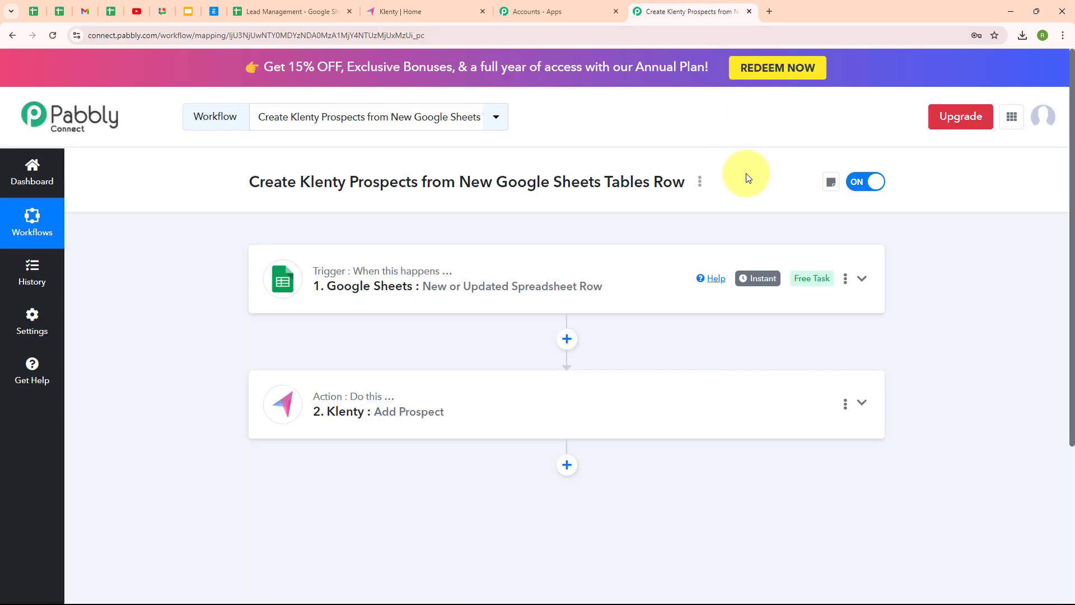